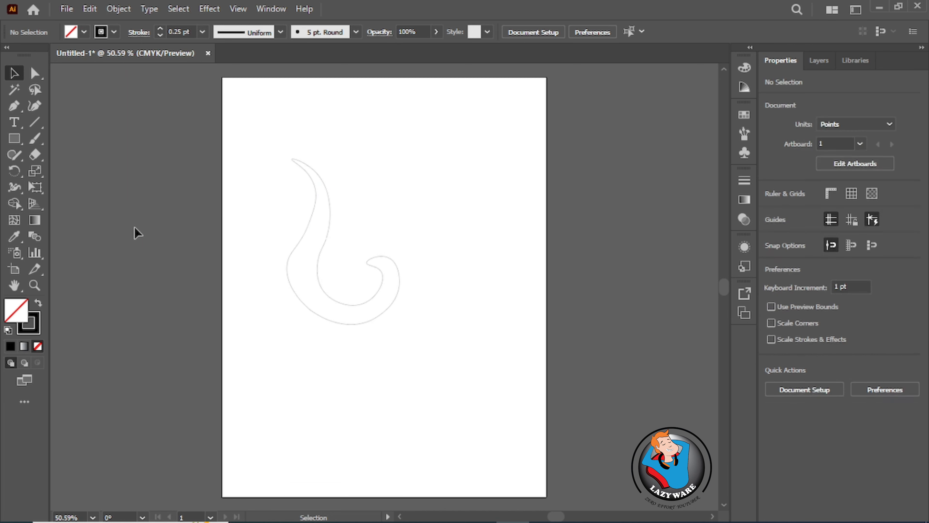
Set the stroke of the curved horn-like shape to 1 pt.
{"action": "left_click", "coordinate": [295, 291]}
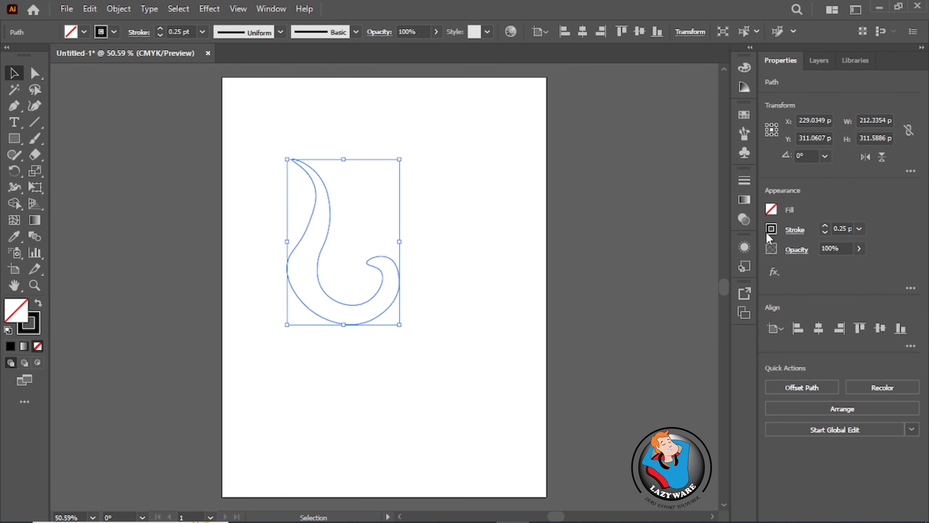
{"action": "left_click", "coordinate": [827, 226]}
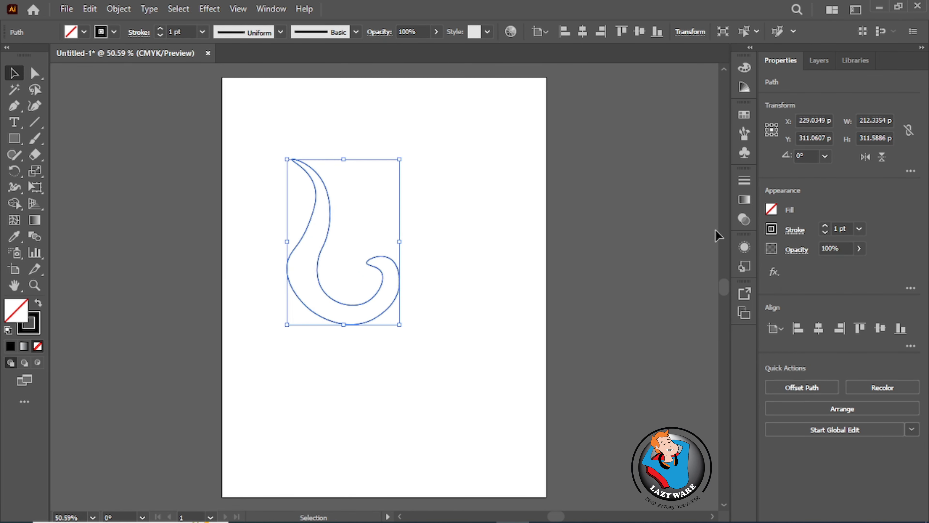
{"action": "left_click", "coordinate": [675, 234]}
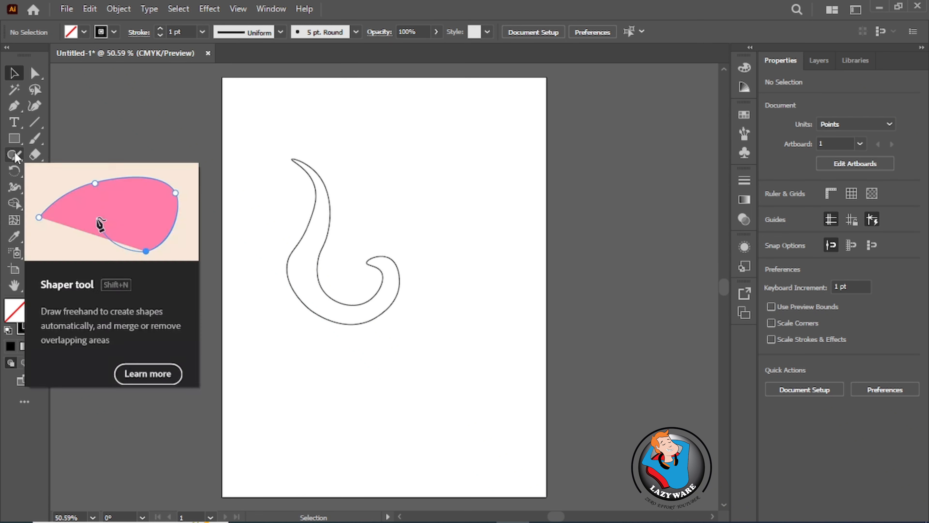
Draw a circle about 56 pt in diameter over the outer lower-left edge of the curved shape.
{"action": "left_click_drag", "start_coordinate": [14, 138], "coordinate": [64, 170]}
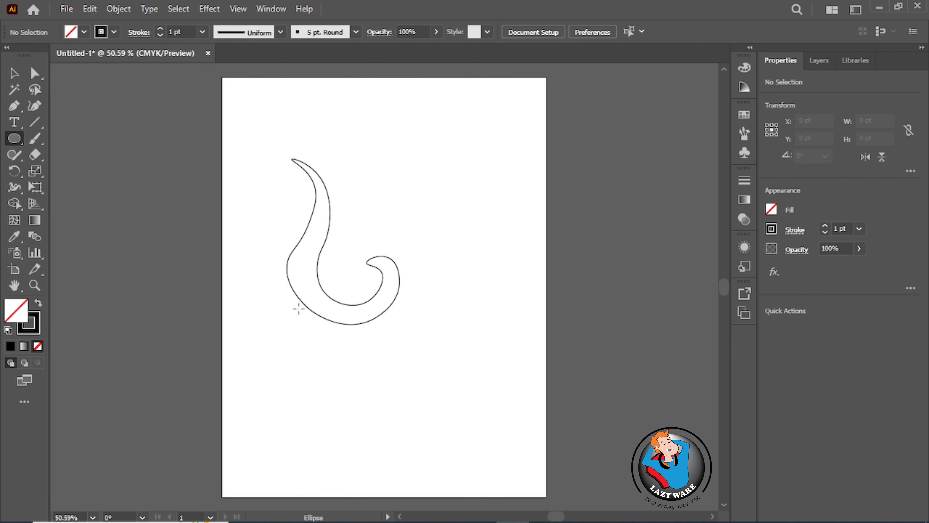
{"action": "mouse_move", "coordinate": [287, 293]}
{"action": "left_mouse_down"}
{"action": "mouse_move", "coordinate": [317, 315]}
{"action": "mouse_move", "coordinate": [303, 311]}
{"action": "mouse_move", "coordinate": [298, 292]}
{"action": "left_mouse_up"}
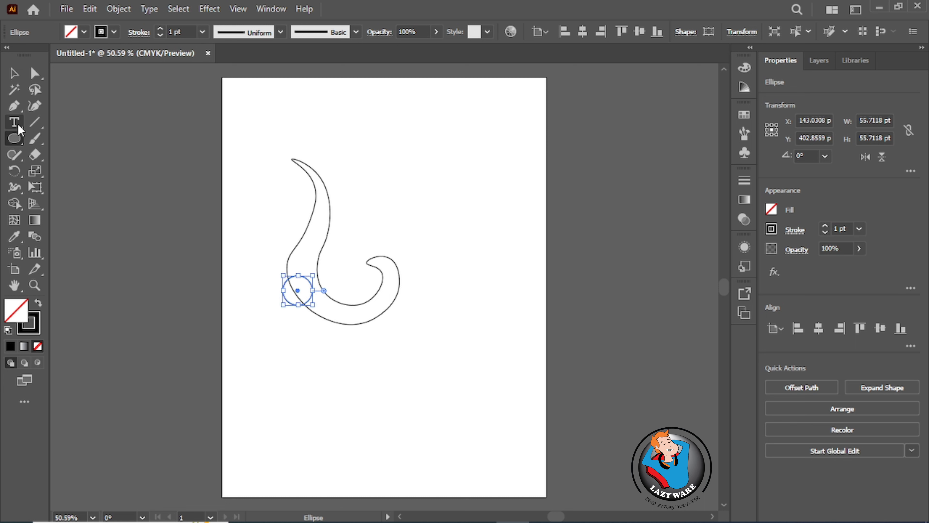
Draw a small closed leaf shape about 55 by 67 pt with the Curvature tool near the artboard's top and bend its inner edge inward.
{"action": "left_click", "coordinate": [33, 109]}
{"action": "left_click", "coordinate": [446, 117]}
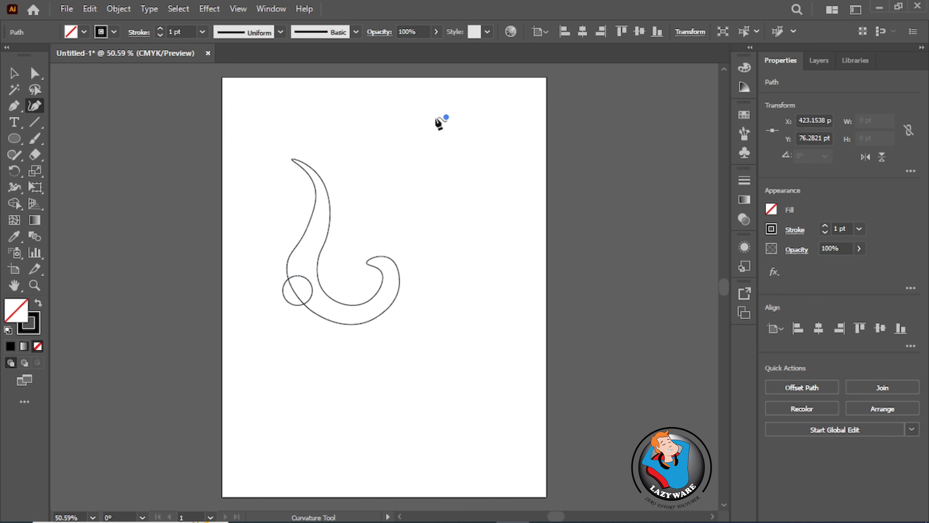
{"action": "left_click", "coordinate": [426, 120]}
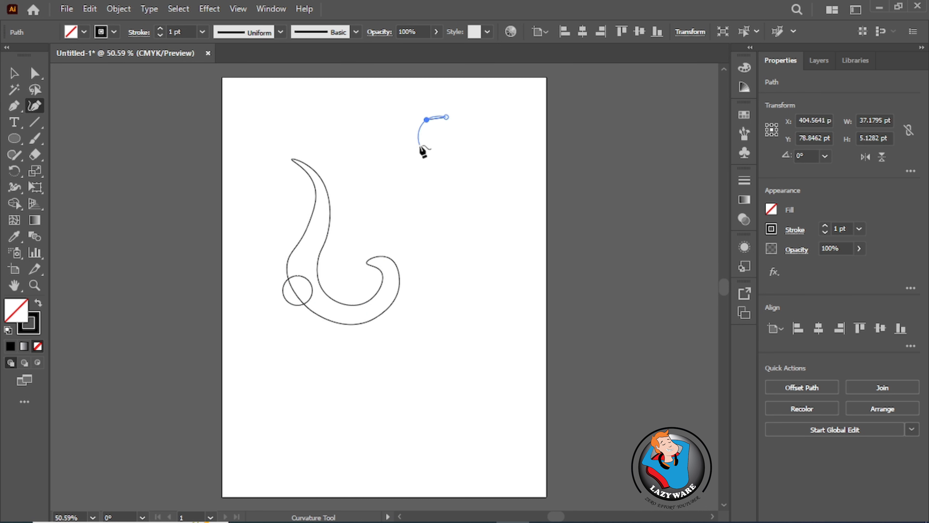
{"action": "left_click", "coordinate": [418, 144]}
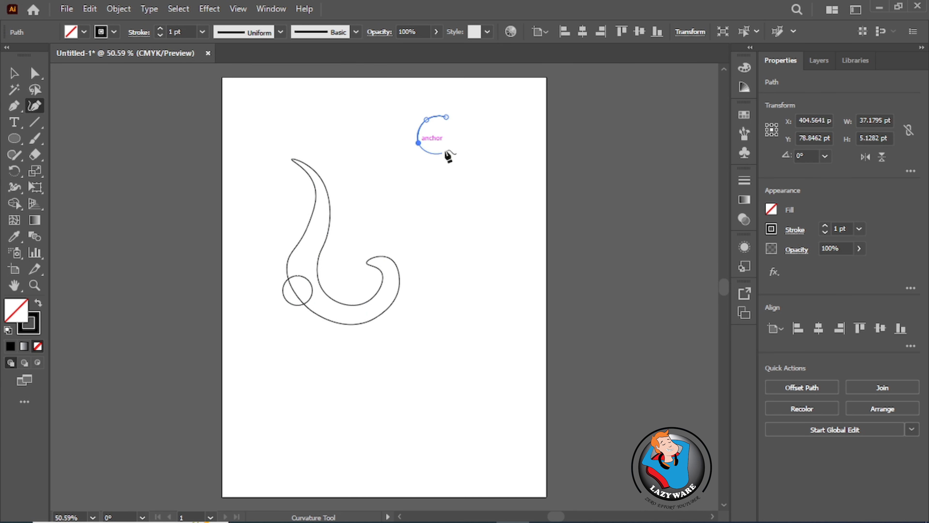
{"action": "left_click", "coordinate": [432, 150]}
{"action": "left_click", "coordinate": [439, 136]}
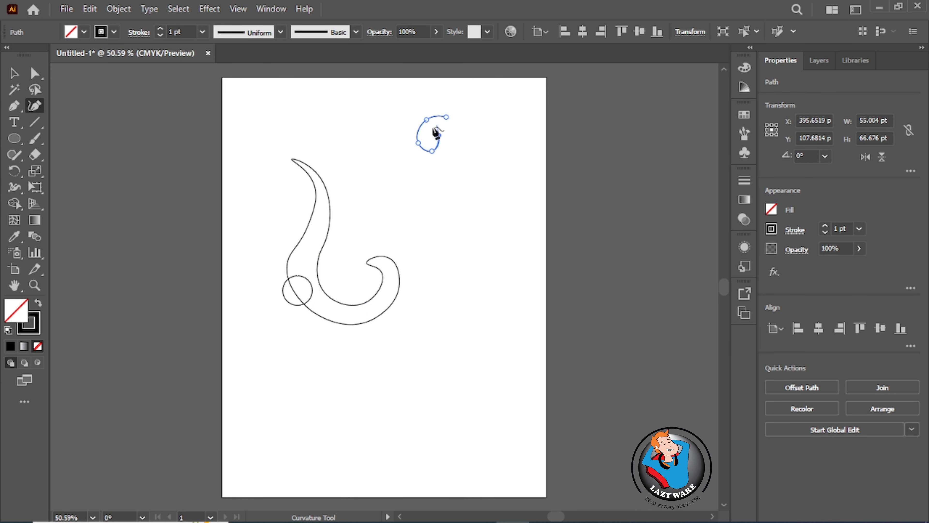
{"action": "left_click", "coordinate": [434, 116]}
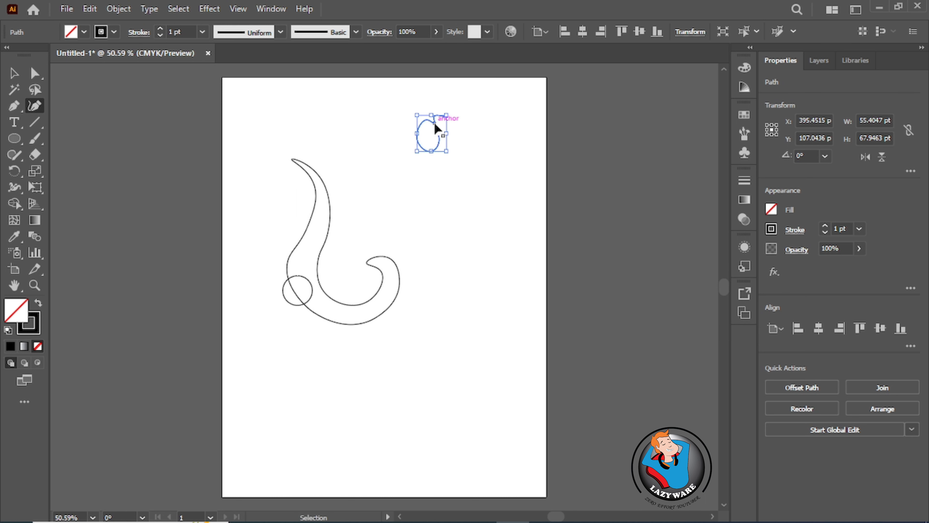
{"action": "key", "text": "ctrl+equal"}
{"action": "key", "text": "ctrl+equal"}
{"action": "key", "text": "ctrl+equal"}
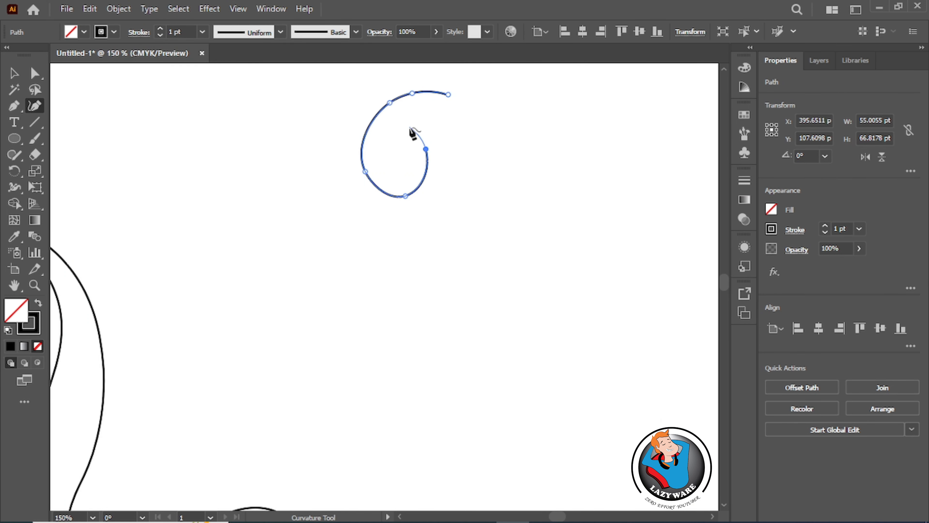
{"action": "left_click", "coordinate": [413, 124]}
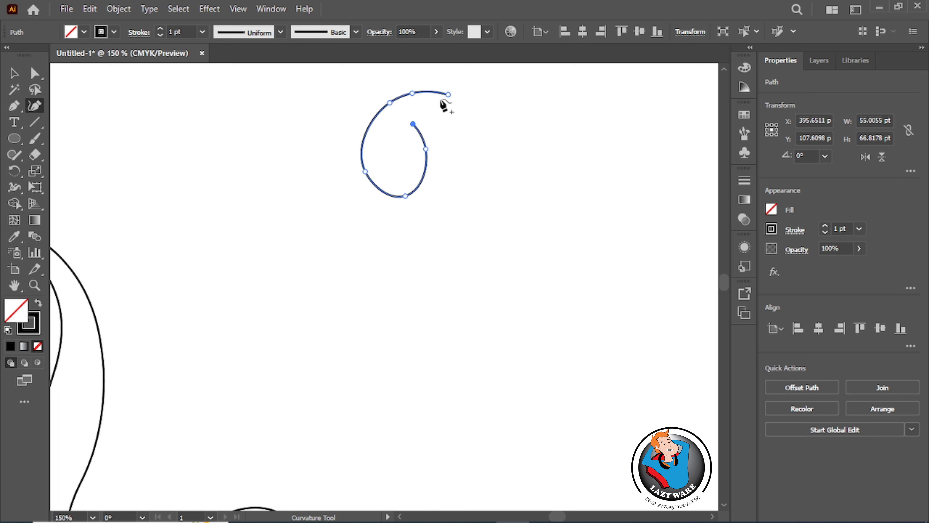
{"action": "left_click", "coordinate": [446, 95]}
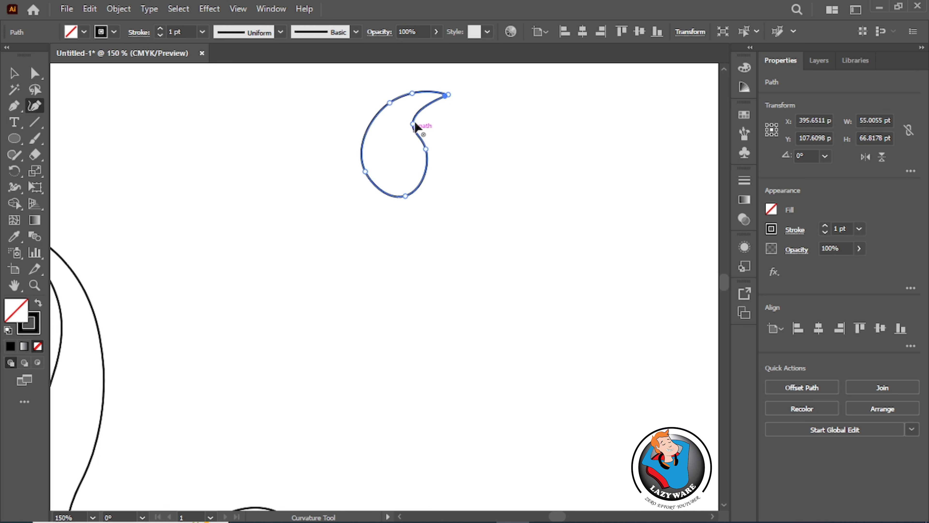
{"action": "left_click_drag", "start_coordinate": [413, 124], "coordinate": [421, 165]}
Move the small leaf onto the lower bend of the curved shape, with its tip pointing into the hook.
{"action": "left_click", "coordinate": [13, 74]}
{"action": "scroll", "coordinate": [288, 218], "scroll_direction": "down", "scroll_amount": 3}
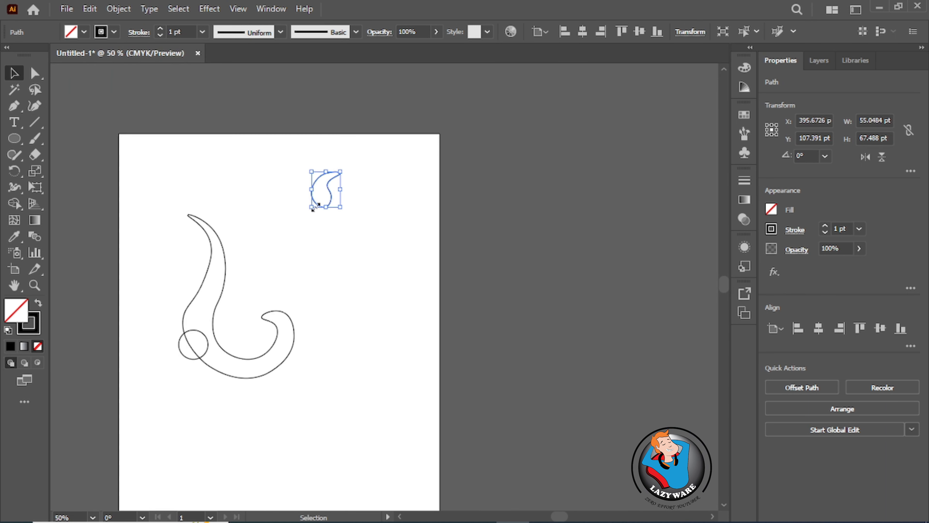
{"action": "left_click_drag", "start_coordinate": [327, 194], "coordinate": [242, 360]}
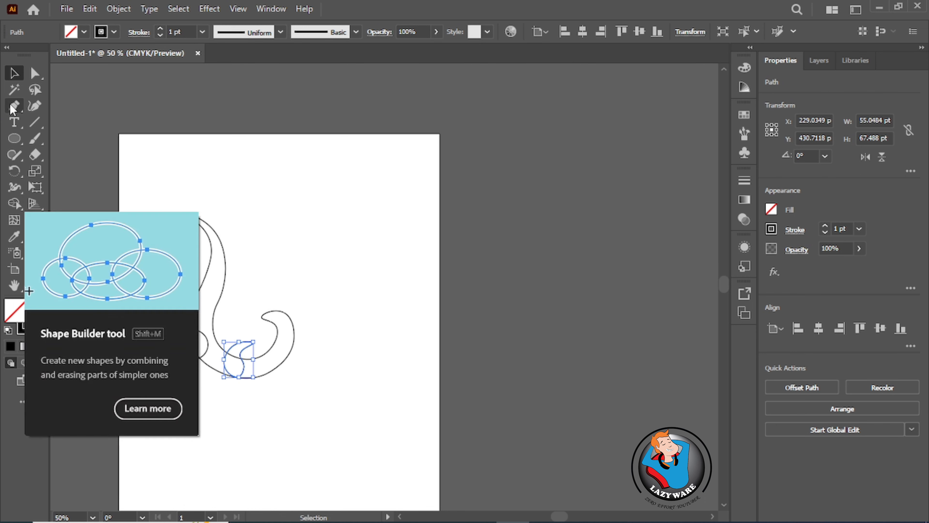
Merge the leaf into the body of the curved shape with Shape Builder, leaving the circle's area out.
{"action": "left_click_drag", "start_coordinate": [166, 193], "coordinate": [308, 399]}
{"action": "left_click", "coordinate": [16, 206]}
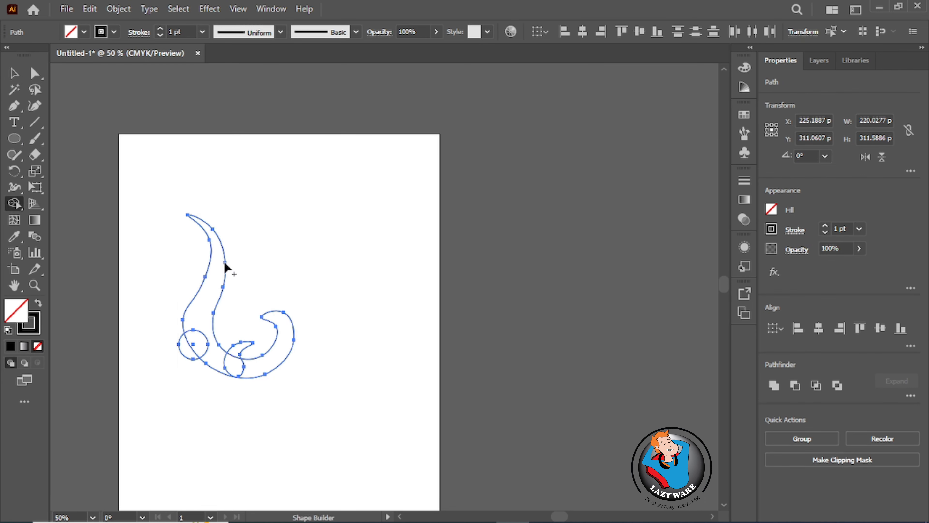
{"action": "left_click", "coordinate": [213, 273]}
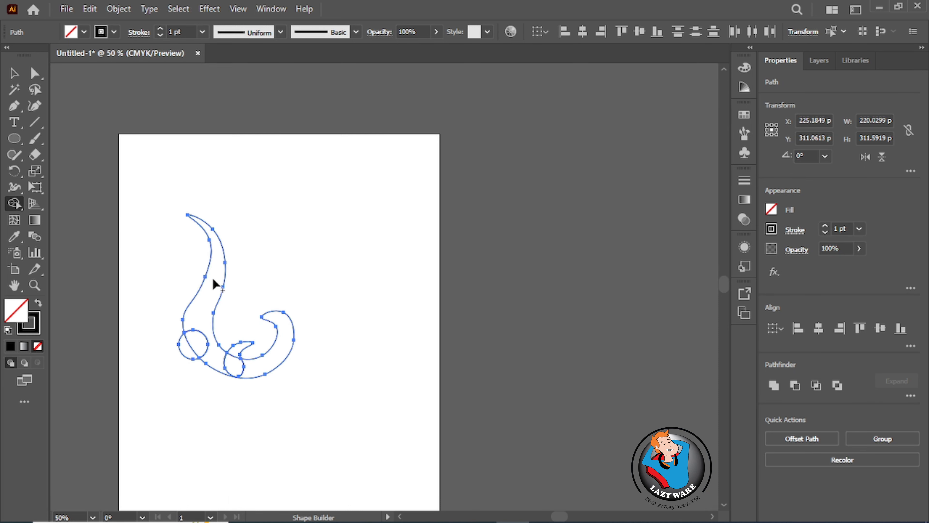
{"action": "mouse_move", "coordinate": [213, 279]}
{"action": "left_mouse_down"}
{"action": "mouse_move", "coordinate": [208, 336]}
{"action": "mouse_move", "coordinate": [236, 359]}
{"action": "left_mouse_up"}
Move the merged shape away from the circle and delete the leftover circle pieces, leaving a rounded notch.
{"action": "left_click", "coordinate": [13, 74]}
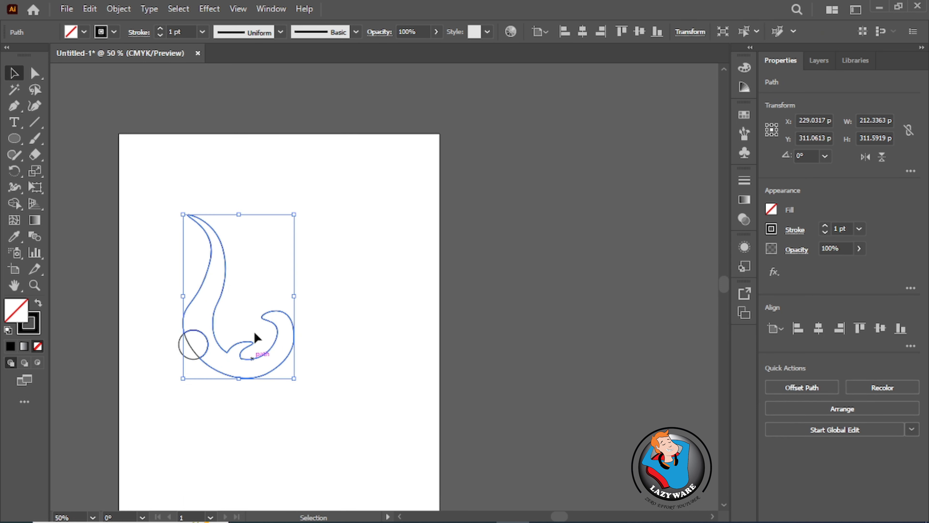
{"action": "left_click_drag", "start_coordinate": [258, 336], "coordinate": [279, 294]}
{"action": "double_click", "coordinate": [200, 353]}
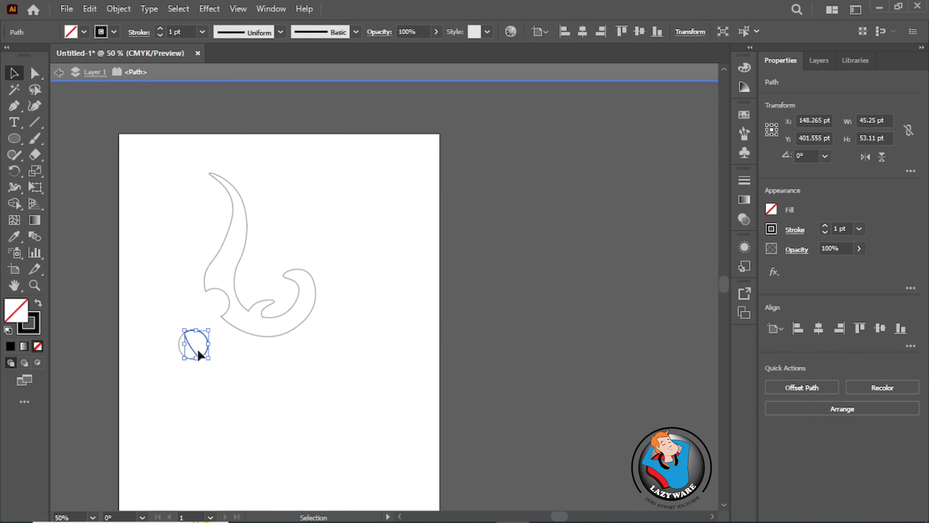
{"action": "left_click", "coordinate": [198, 351]}
{"action": "double_click", "coordinate": [219, 354]}
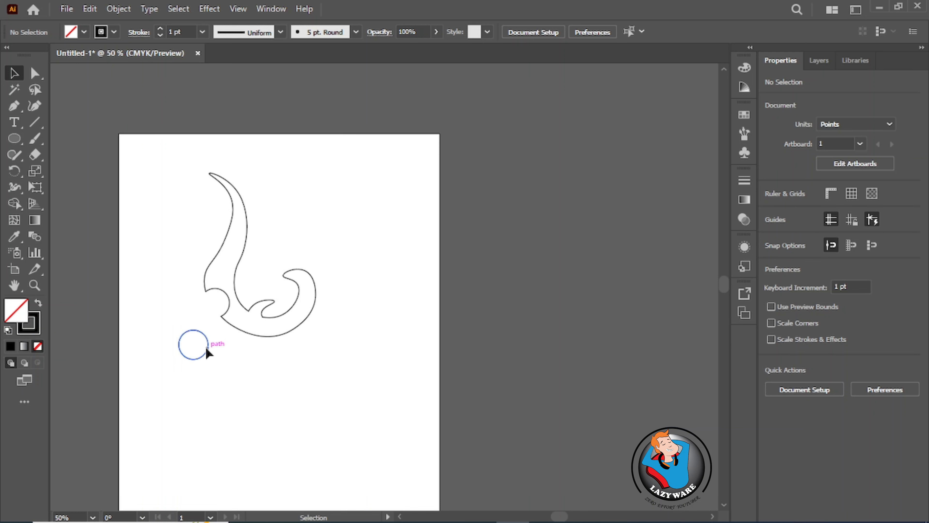
{"action": "left_click", "coordinate": [206, 347]}
{"action": "key", "text": "Delete"}
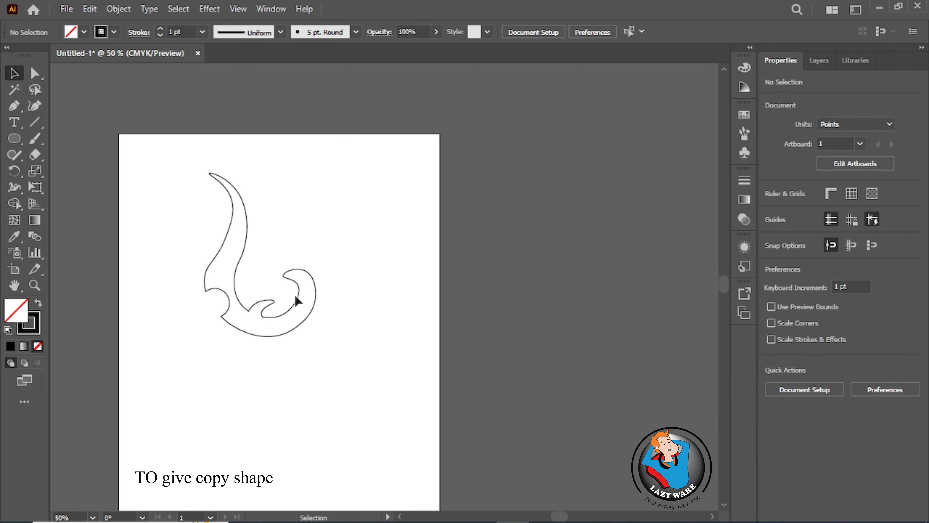
Duplicate the notched ornament and place the copy to the right of the original.
{"action": "scroll", "coordinate": [297, 298], "scroll_direction": "down", "scroll_amount": 1}
{"action": "left_click_drag", "start_coordinate": [295, 292], "coordinate": [331, 342]}
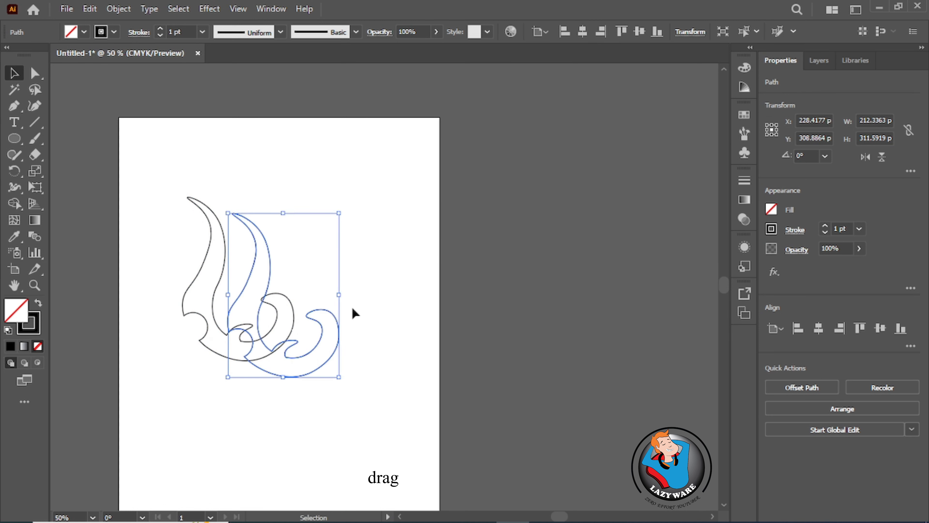
{"action": "scroll", "coordinate": [258, 318], "scroll_direction": "left", "scroll_amount": 3}
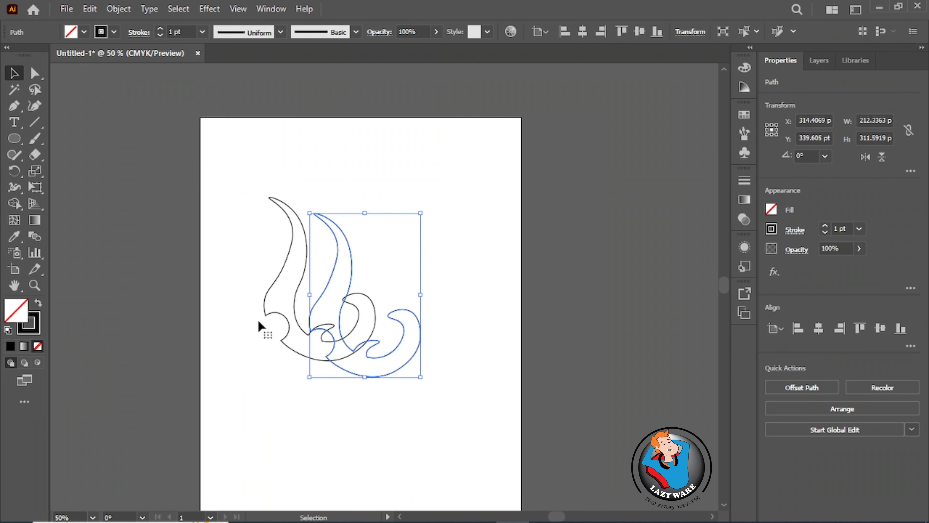
{"action": "left_click_drag", "start_coordinate": [398, 357], "coordinate": [464, 315]}
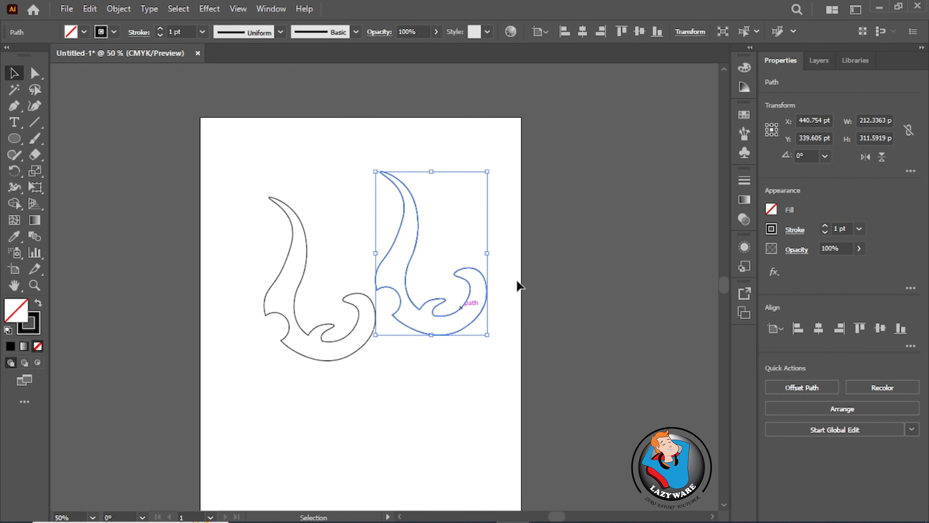
Flip the copy horizontally and position it level with the original so the two inner hooks face each other.
{"action": "left_click", "coordinate": [870, 160]}
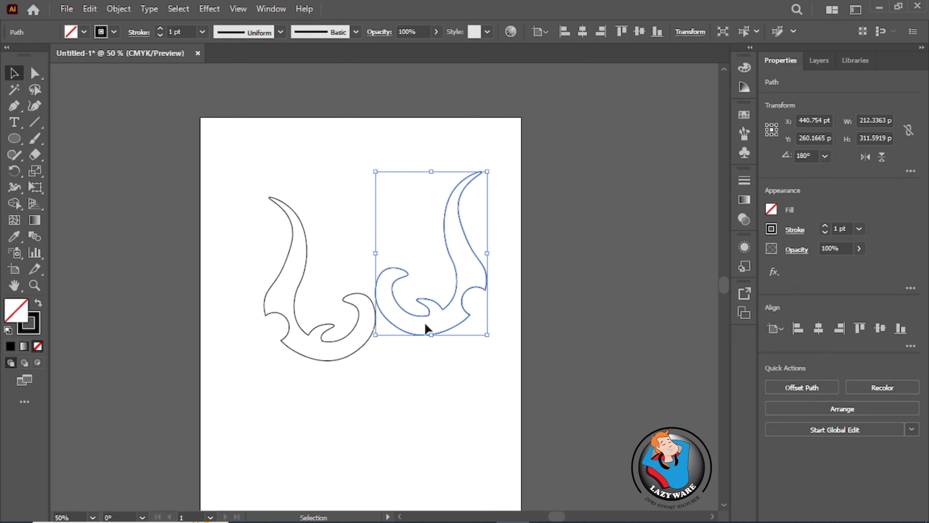
{"action": "left_click_drag", "start_coordinate": [423, 322], "coordinate": [425, 348]}
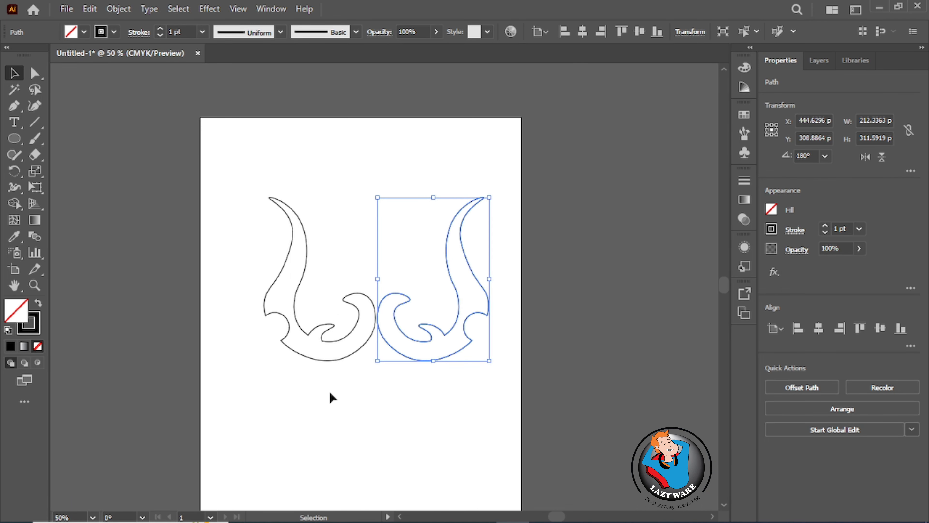
Align both ornament halves on their horizontal centres and nudge the mirrored half to the right.
{"action": "left_click_drag", "start_coordinate": [325, 379], "coordinate": [446, 254]}
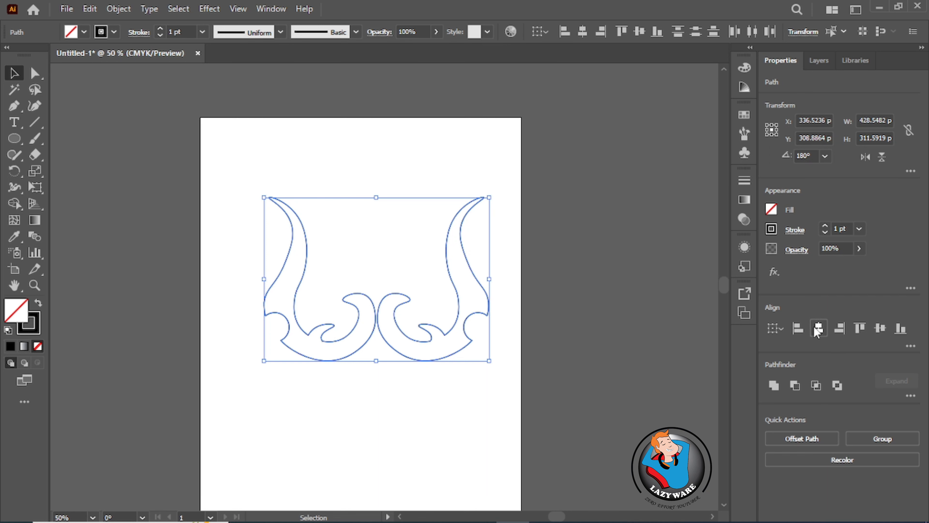
{"action": "left_click", "coordinate": [819, 328]}
{"action": "left_click", "coordinate": [444, 323]}
{"action": "left_click", "coordinate": [398, 330]}
{"action": "key", "text": "Right"}
{"action": "key", "text": "Right"}
{"action": "key", "text": "Right"}
{"action": "key", "text": "Right"}
{"action": "key", "text": "Right"}
{"action": "key", "text": "Right"}
{"action": "key", "text": "Right"}
{"action": "key", "text": "Right"}
{"action": "key", "text": "Right"}
{"action": "key", "text": "Right"}
{"action": "key", "text": "Right"}
{"action": "key", "text": "Right"}
{"action": "key", "text": "Right"}
{"action": "key", "text": "Right"}
{"action": "key", "text": "Right"}
{"action": "key", "text": "Right"}
{"action": "key", "text": "Right"}
{"action": "key", "text": "Right"}
{"action": "key", "text": "Right"}
{"action": "key", "text": "Right"}
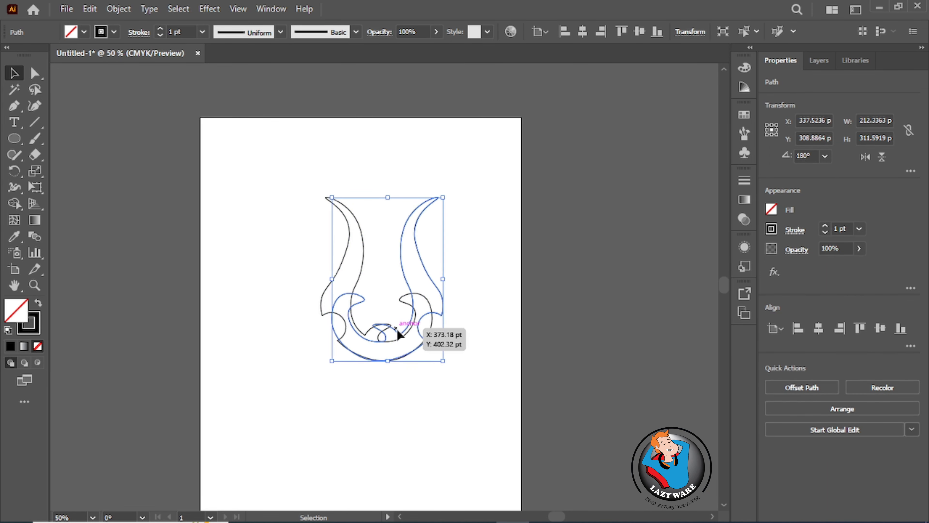
{"action": "key", "text": "Right"}
{"action": "key", "text": "Right"}
{"action": "key", "text": "Right"}
{"action": "key", "text": "Right"}
{"action": "key", "text": "Right"}
{"action": "key", "text": "Right"}
{"action": "key", "text": "Right"}
{"action": "key", "text": "Right"}
{"action": "key", "text": "Right"}
{"action": "key", "text": "Right"}
{"action": "key", "text": "Right"}
Nudge the original half left to X 205.52 pt so only its inner hook overlaps the mirrored half.
{"action": "left_click", "coordinate": [326, 314]}
{"action": "key", "text": "Left"}
{"action": "key", "text": "Left"}
{"action": "key", "text": "Left"}
{"action": "key", "text": "Left"}
{"action": "key", "text": "Left"}
{"action": "key", "text": "Left"}
{"action": "key", "text": "Left"}
{"action": "key", "text": "Left"}
{"action": "key", "text": "Left"}
{"action": "key", "text": "Left"}
{"action": "key", "text": "Left"}
{"action": "key", "text": "Left"}
{"action": "key", "text": "Left"}
{"action": "key", "text": "Left"}
{"action": "key", "text": "Left"}
{"action": "key", "text": "Left"}
{"action": "key", "text": "Left"}
{"action": "key", "text": "Left"}
{"action": "key", "text": "Left"}
{"action": "key", "text": "Left"}
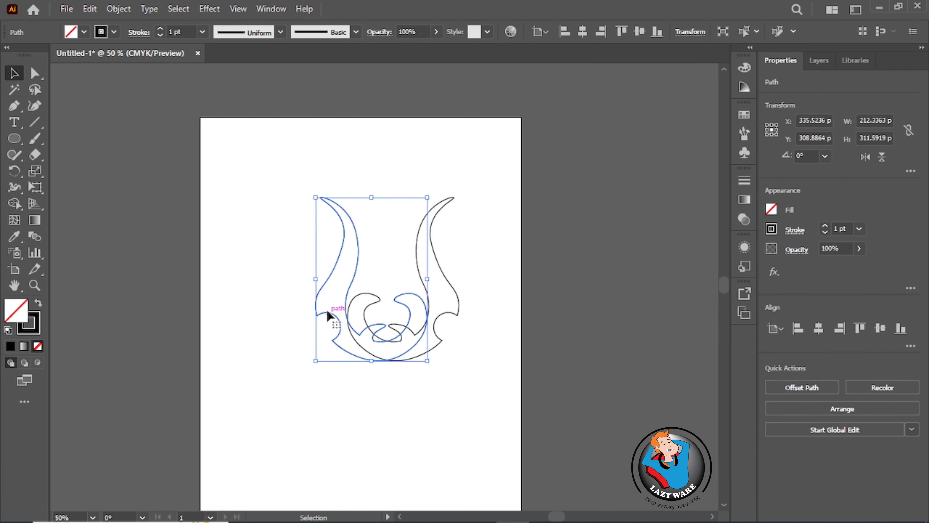
{"action": "key", "text": "Left"}
{"action": "key", "text": "Left"}
{"action": "key", "text": "Left"}
{"action": "key", "text": "Left"}
{"action": "key", "text": "Left"}
{"action": "key", "text": "Left"}
{"action": "key", "text": "Left"}
{"action": "key", "text": "Left"}
{"action": "key", "text": "Left"}
{"action": "key", "text": "Left"}
{"action": "key", "text": "Left"}
{"action": "key", "text": "Left"}
{"action": "key", "text": "Left"}
{"action": "key", "text": "Left"}
{"action": "key", "text": "Left"}
{"action": "key", "text": "Left"}
{"action": "key", "text": "Left"}
{"action": "key", "text": "Left"}
{"action": "key", "text": "Left"}
{"action": "key", "text": "Left"}
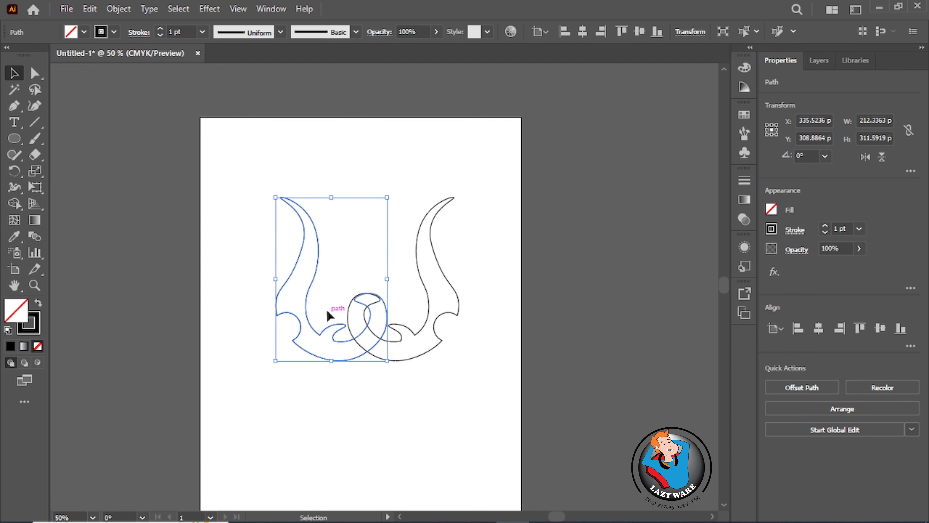
{"action": "key", "text": "Left"}
{"action": "key", "text": "Left"}
{"action": "key", "text": "Left"}
{"action": "key", "text": "Left"}
{"action": "key", "text": "Left"}
{"action": "key", "text": "Left"}
{"action": "key", "text": "Left"}
{"action": "key", "text": "Left"}
{"action": "key", "text": "Left"}
{"action": "key", "text": "Left"}
{"action": "key", "text": "Left"}
{"action": "key", "text": "Left"}
{"action": "key", "text": "Left"}
{"action": "key", "text": "Left"}
{"action": "key", "text": "Left"}
{"action": "key", "text": "Left"}
{"action": "key", "text": "Left"}
{"action": "key", "text": "Left"}
{"action": "key", "text": "Left"}
{"action": "key", "text": "Left"}
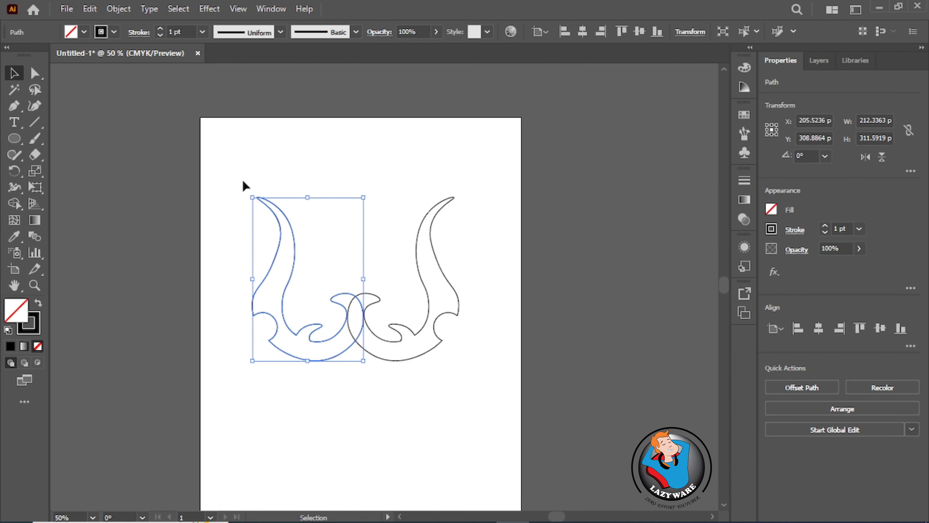
Move both halves together down and right on the artboard and merge them into one symmetrical shape with Shape Builder.
{"action": "left_click_drag", "start_coordinate": [222, 155], "coordinate": [435, 337]}
{"action": "left_click_drag", "start_coordinate": [437, 339], "coordinate": [463, 360]}
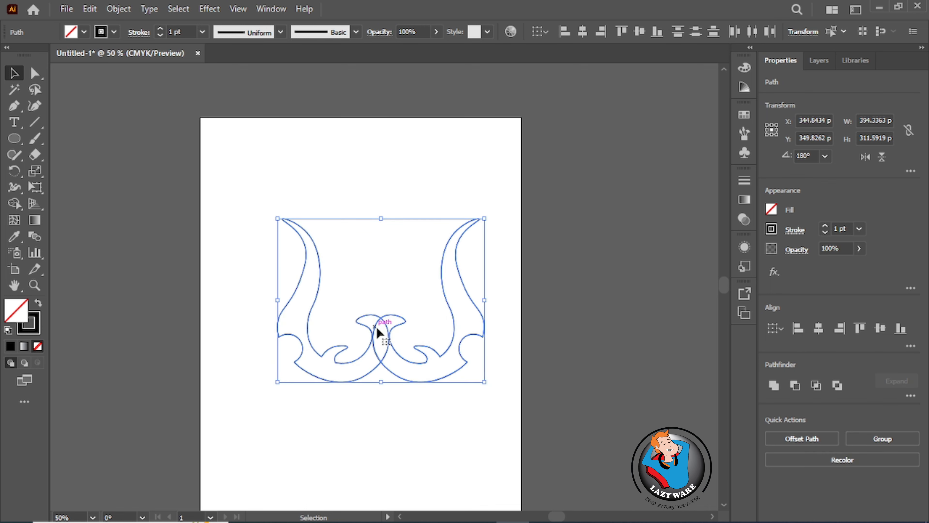
{"action": "left_click", "coordinate": [14, 203]}
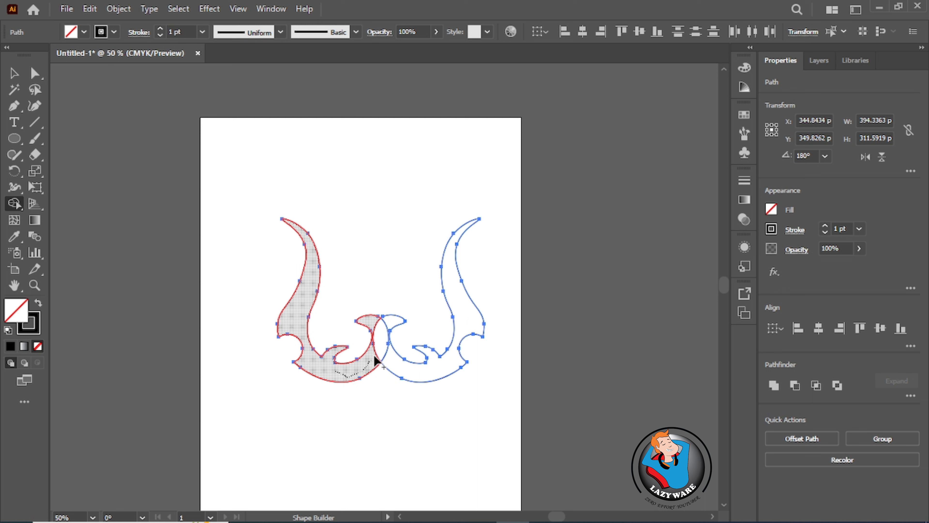
{"action": "left_click_drag", "start_coordinate": [377, 361], "coordinate": [388, 322]}
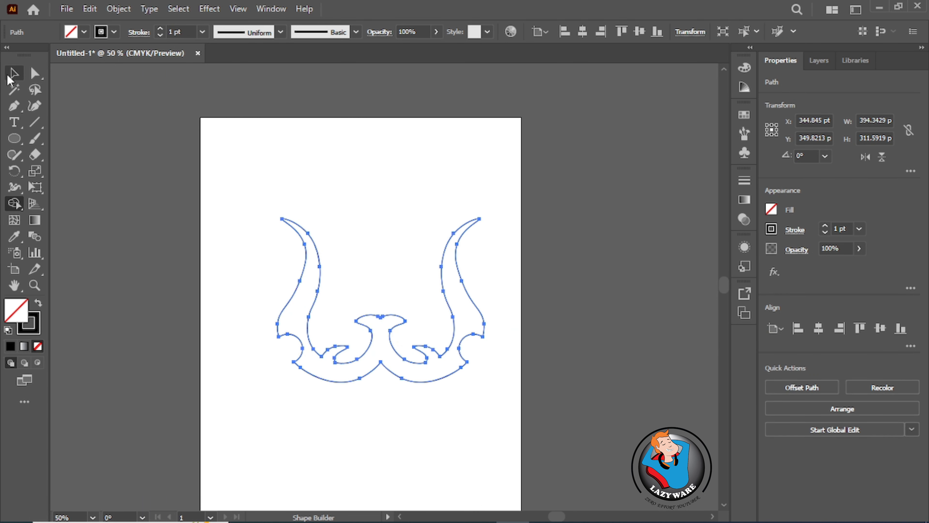
Scale the merged ornament down to about 314 by 248 pt and position it in the upper middle of the artboard.
{"action": "left_click", "coordinate": [12, 75]}
{"action": "left_click_drag", "start_coordinate": [370, 317], "coordinate": [348, 284]}
{"action": "left_click_drag", "start_coordinate": [462, 351], "coordinate": [424, 320]}
{"action": "left_click_drag", "start_coordinate": [345, 283], "coordinate": [373, 295]}
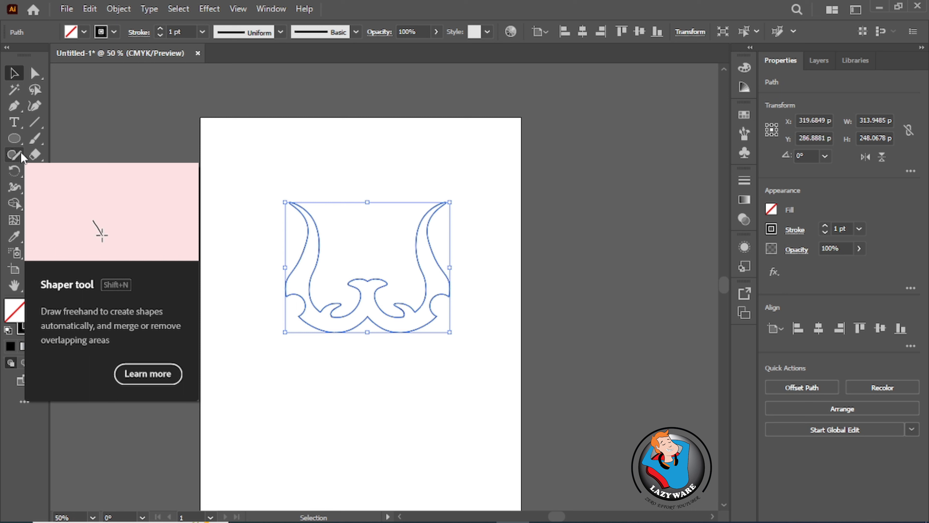
Create a three-point star with radii of 25 pt and 50 pt above the ornament.
{"action": "left_click", "coordinate": [15, 143]}
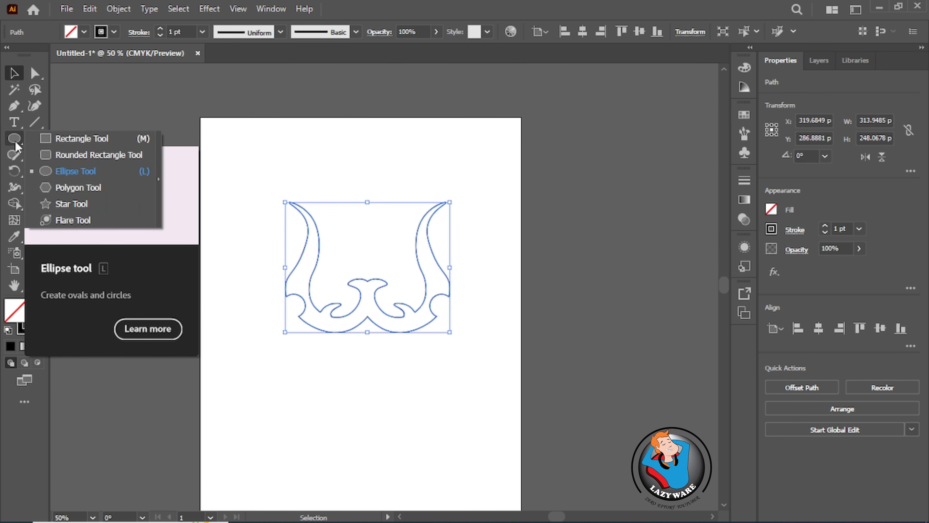
{"action": "left_click", "coordinate": [69, 204]}
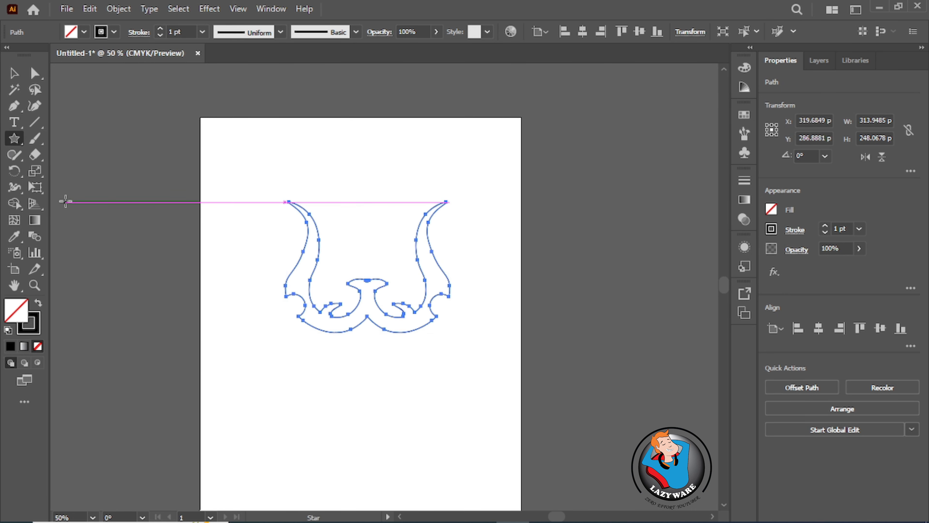
{"action": "left_click", "coordinate": [360, 175]}
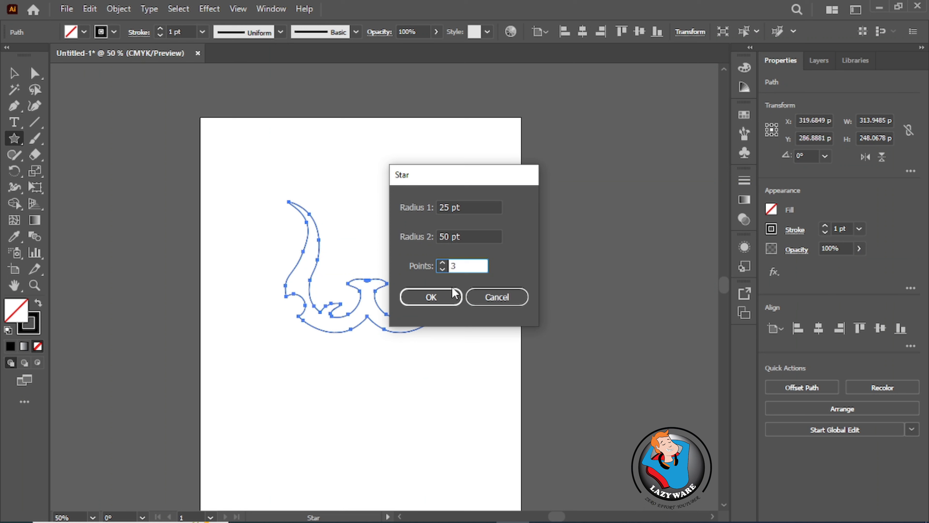
{"action": "left_click", "coordinate": [431, 297]}
{"action": "key", "text": "v"}
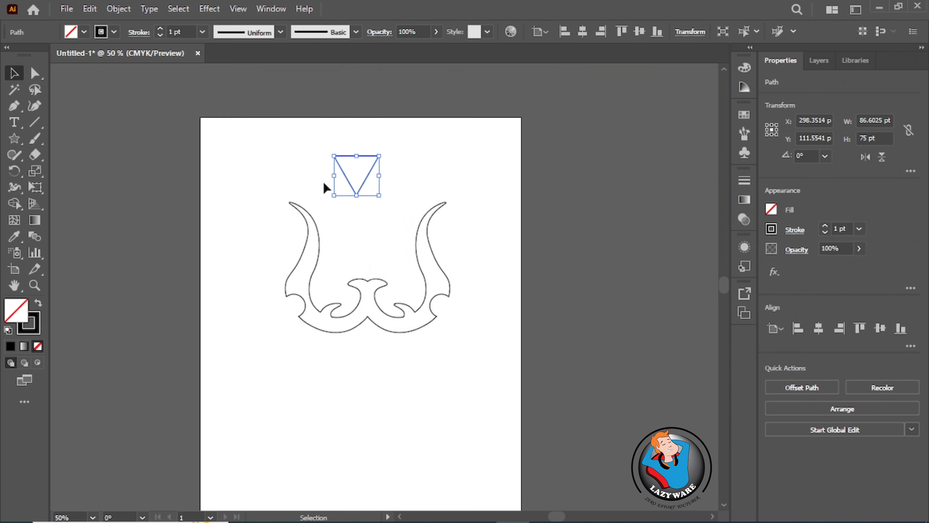
Flip the triangle to point upward, place it between the two horns and resize it to about 81 by 154 pt.
{"action": "mouse_move", "coordinate": [378, 198]}
{"action": "left_mouse_down"}
{"action": "mouse_move", "coordinate": [338, 213]}
{"action": "mouse_move", "coordinate": [383, 210]}
{"action": "left_mouse_up"}
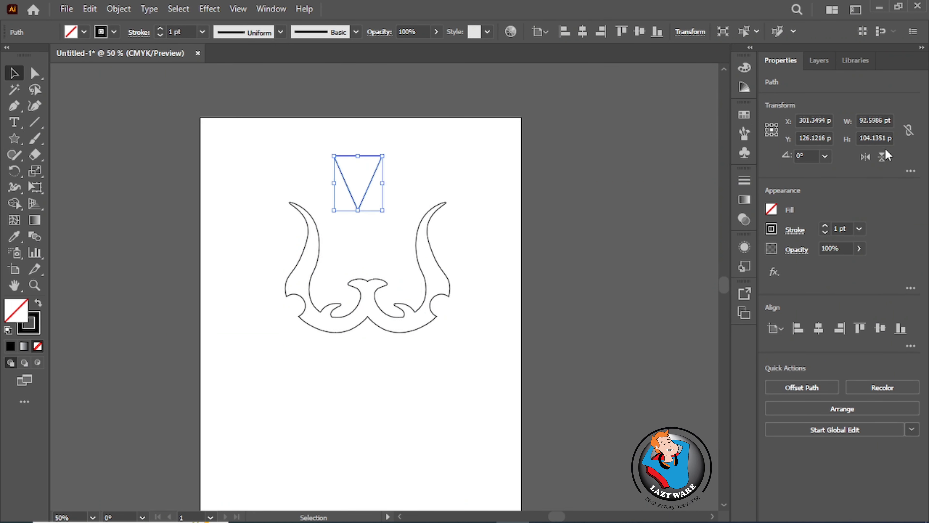
{"action": "left_click", "coordinate": [882, 158]}
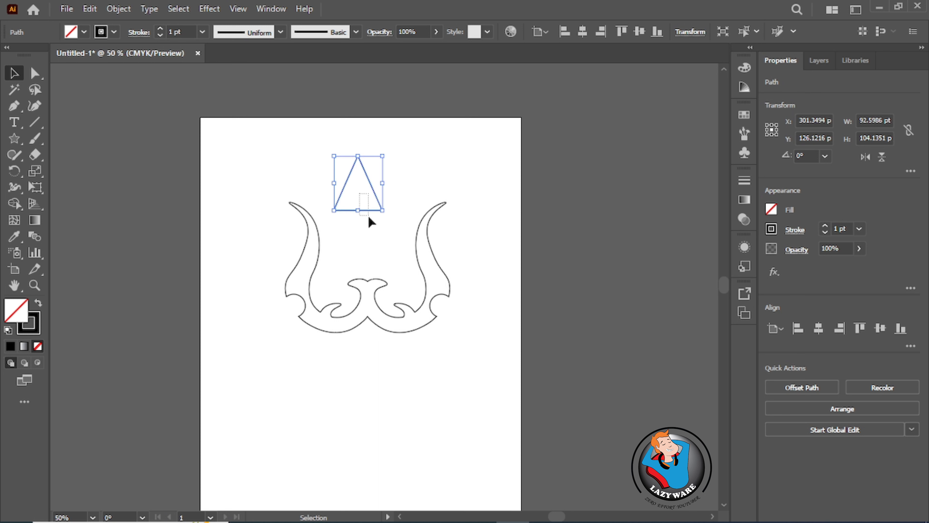
{"action": "mouse_move", "coordinate": [365, 183]}
{"action": "left_mouse_down"}
{"action": "mouse_move", "coordinate": [374, 223]}
{"action": "mouse_move", "coordinate": [375, 175]}
{"action": "left_mouse_up"}
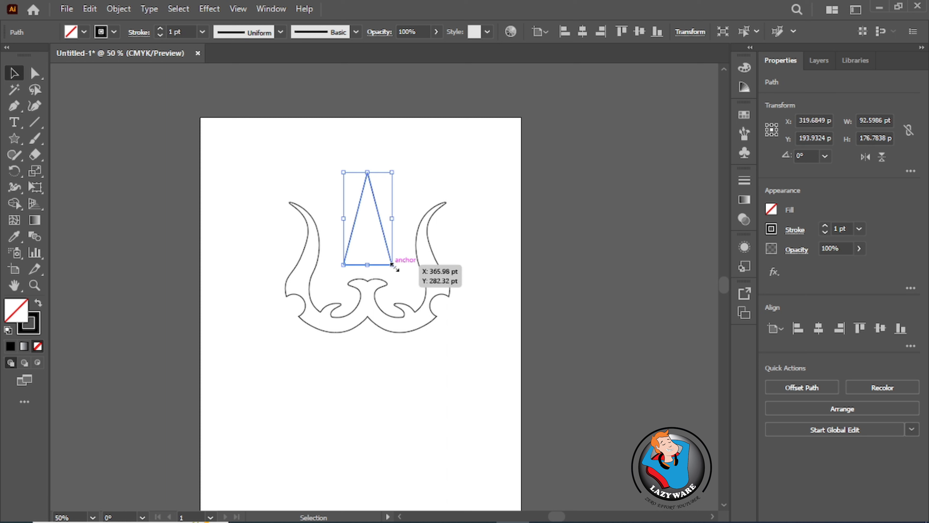
{"action": "left_click_drag", "start_coordinate": [392, 264], "coordinate": [386, 253]}
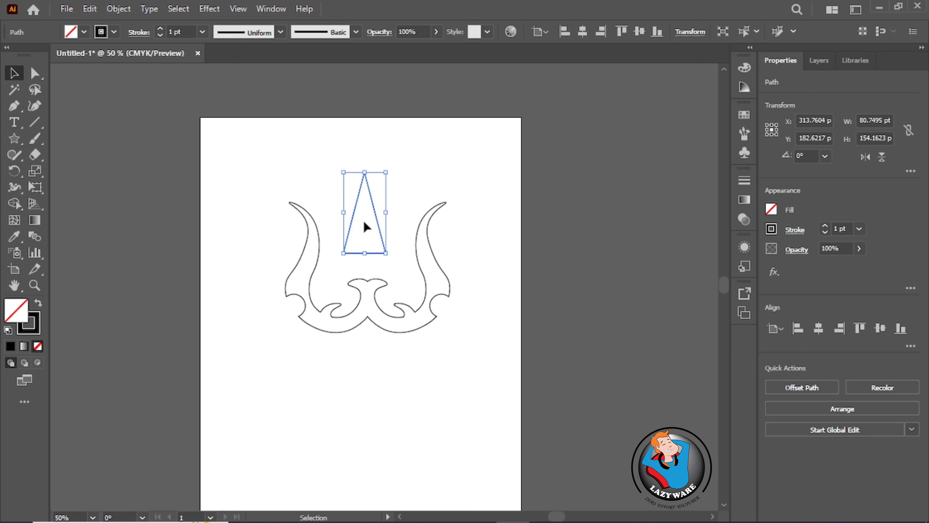
{"action": "left_click", "coordinate": [363, 221]}
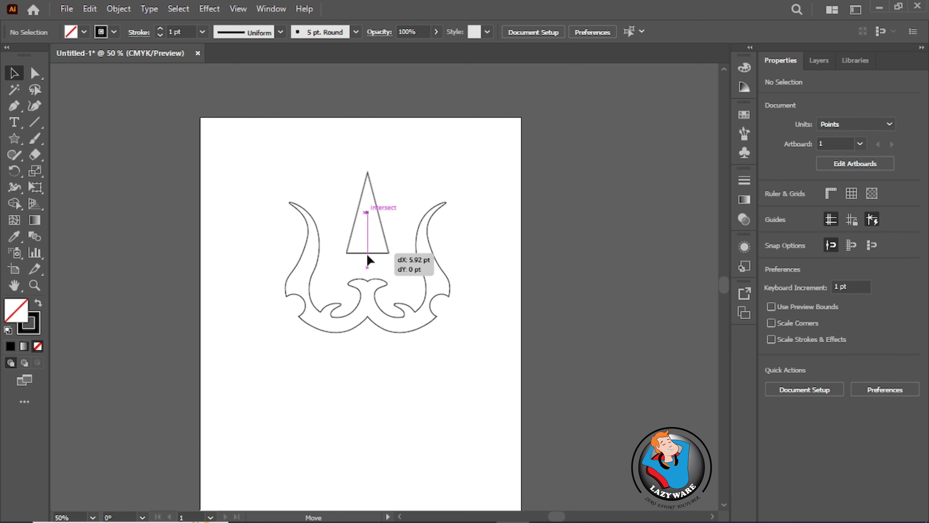
Align the triangle and the ornament on their horizontal centres.
{"action": "left_click", "coordinate": [366, 253]}
{"action": "left_click_drag", "start_coordinate": [357, 361], "coordinate": [384, 240]}
{"action": "left_click", "coordinate": [392, 236]}
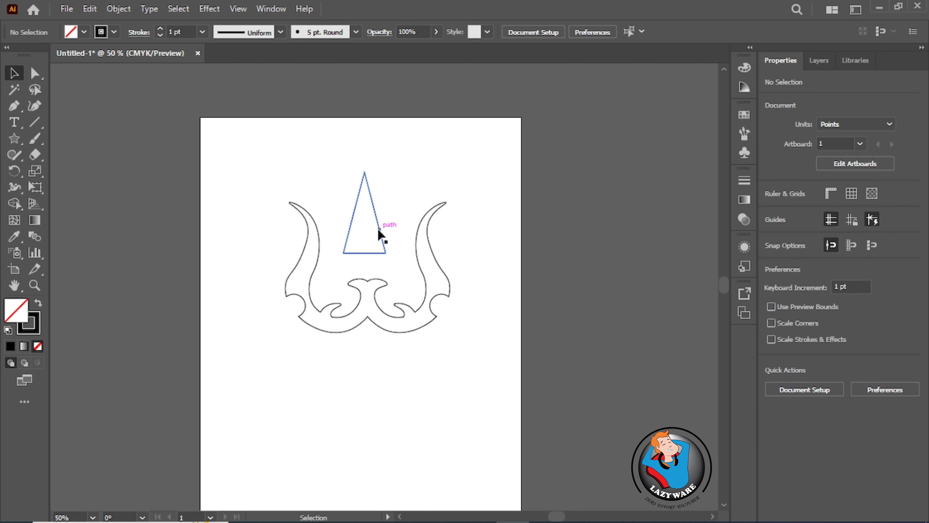
{"action": "left_click_drag", "start_coordinate": [373, 390], "coordinate": [357, 201]}
{"action": "left_click", "coordinate": [818, 329]}
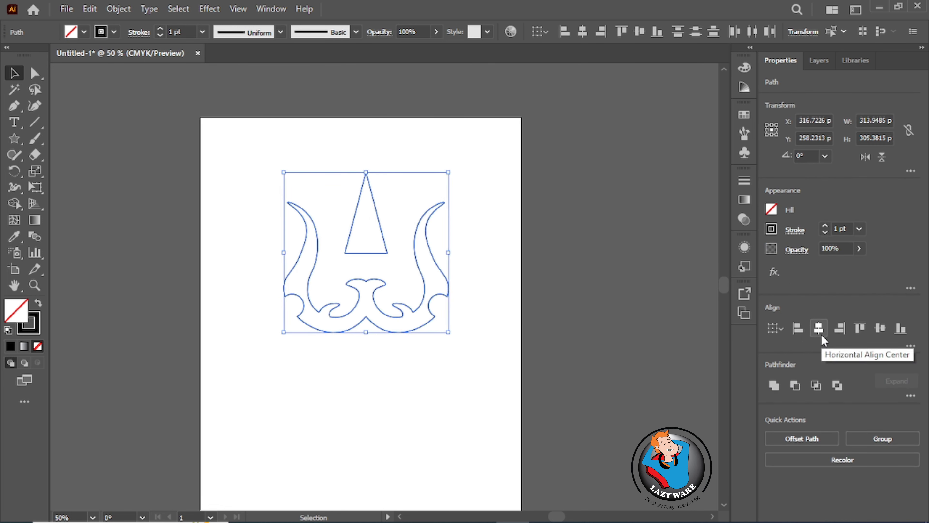
{"action": "left_click", "coordinate": [439, 415]}
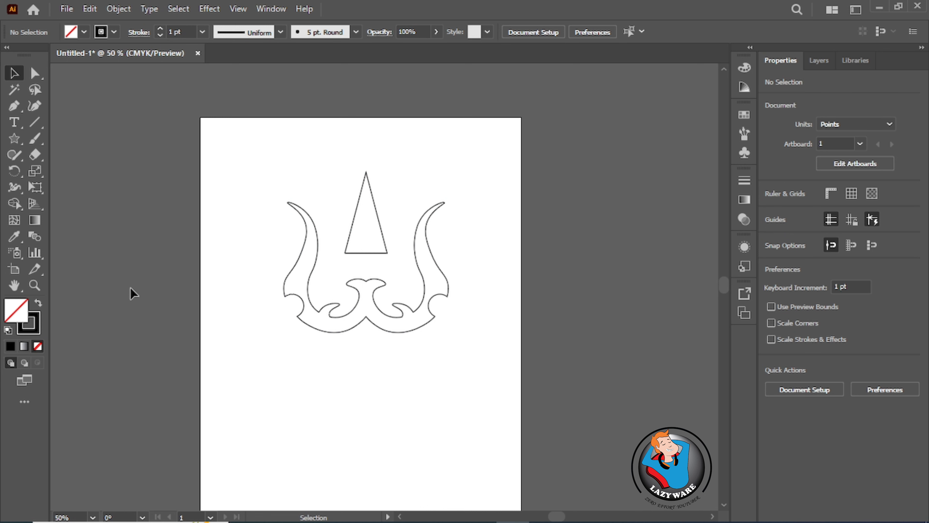
Draw a circle centred on the triangle's base, enlarge it to about 76 pt, and add a second circle of about 73 pt beside it.
{"action": "right_click", "coordinate": [14, 138]}
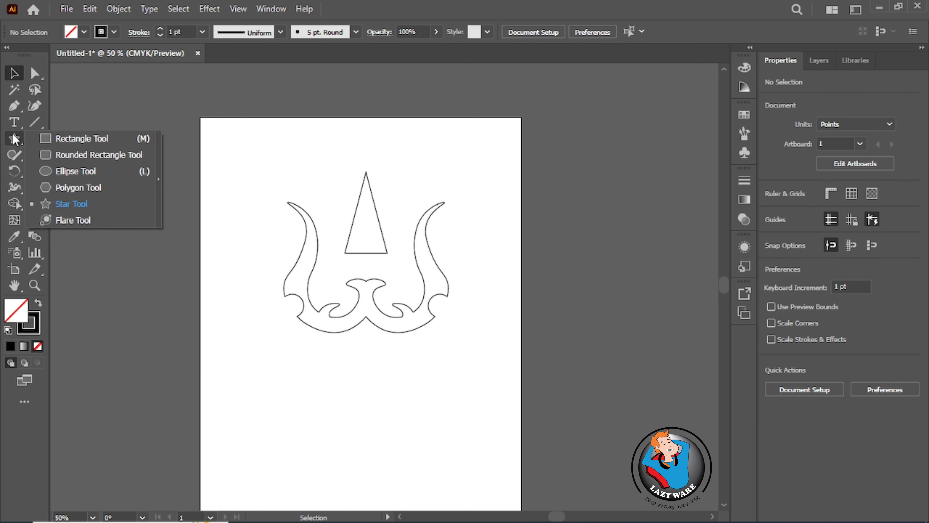
{"action": "left_click", "coordinate": [70, 167]}
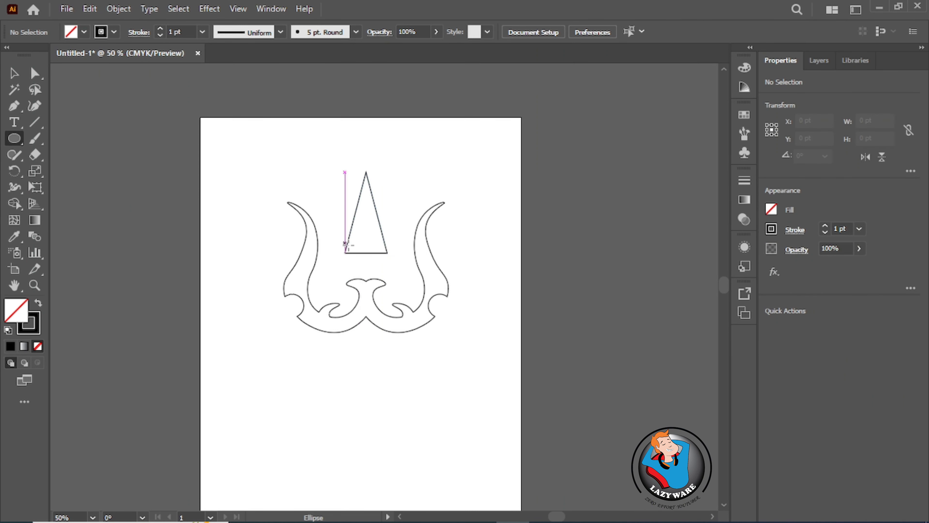
{"action": "mouse_move", "coordinate": [375, 267]}
{"action": "left_mouse_down"}
{"action": "mouse_move", "coordinate": [406, 293]}
{"action": "mouse_move", "coordinate": [397, 269]}
{"action": "mouse_move", "coordinate": [394, 285]}
{"action": "mouse_move", "coordinate": [367, 272]}
{"action": "mouse_move", "coordinate": [367, 253]}
{"action": "mouse_move", "coordinate": [366, 272]}
{"action": "mouse_move", "coordinate": [332, 248]}
{"action": "mouse_move", "coordinate": [314, 210]}
{"action": "left_mouse_up"}
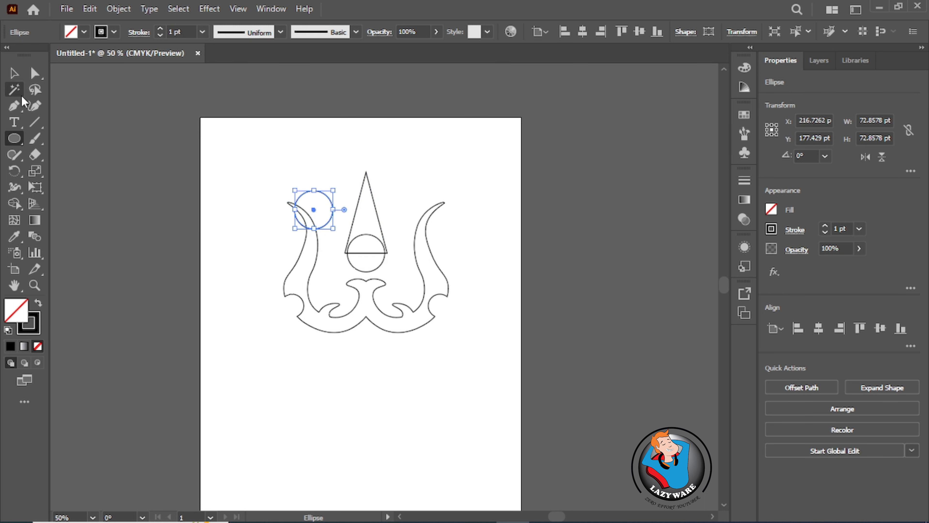
{"action": "key", "text": "v"}
{"action": "left_click", "coordinate": [359, 271]}
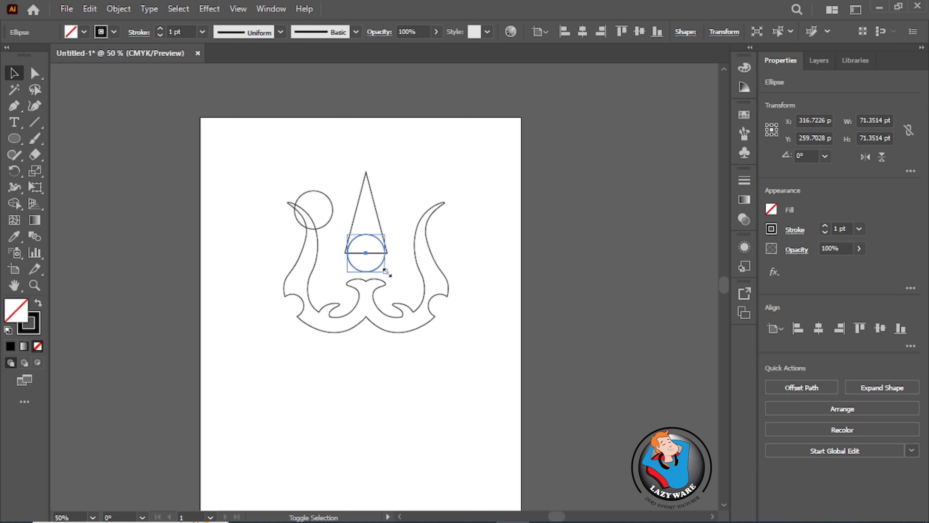
{"action": "left_click_drag", "start_coordinate": [367, 254], "coordinate": [366, 252]}
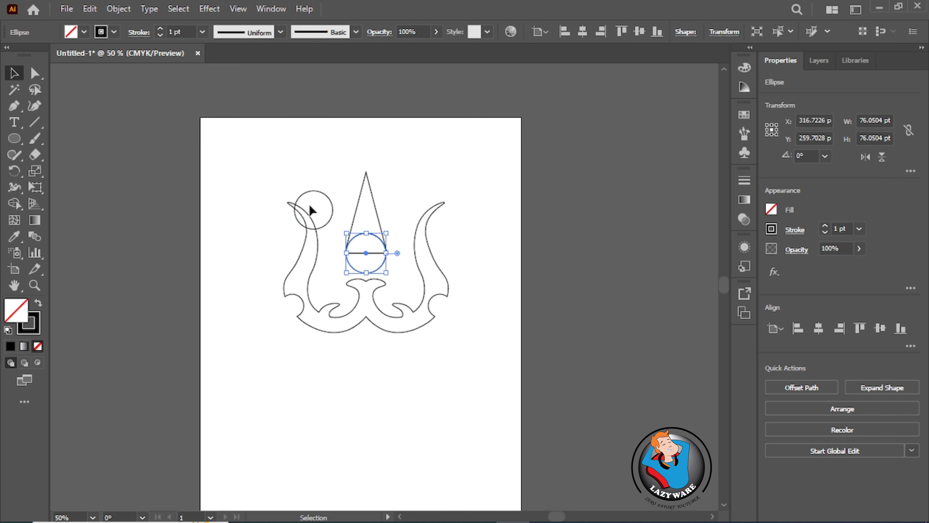
Move the second circle onto the triangle's left base corner, resize it to about 50 pt, and copy it onto the right base corner.
{"action": "left_click", "coordinate": [314, 211]}
{"action": "left_click_drag", "start_coordinate": [314, 211], "coordinate": [345, 255]}
{"action": "key", "text": "shift"}
{"action": "key", "text": "shift"}
{"action": "key", "text": "shift"}
{"action": "key", "text": "shift"}
{"action": "key", "text": "shift"}
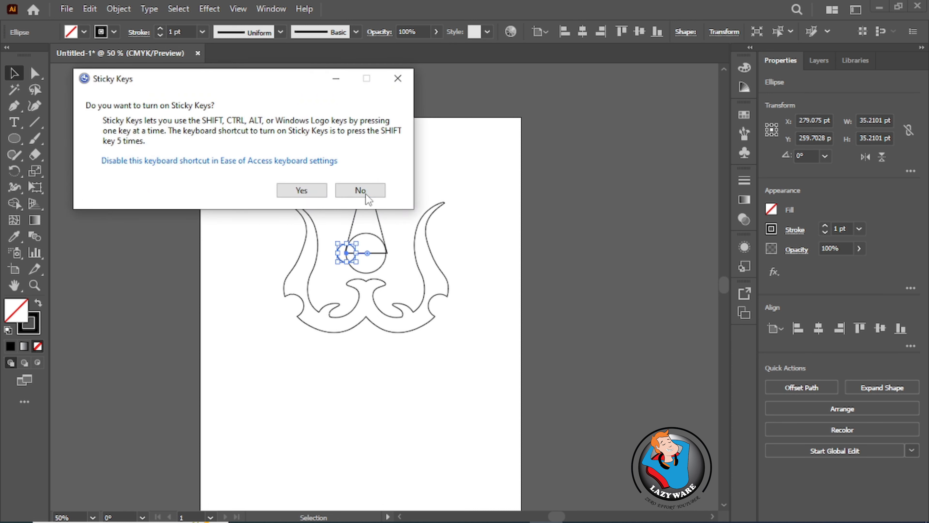
{"action": "left_click", "coordinate": [360, 191]}
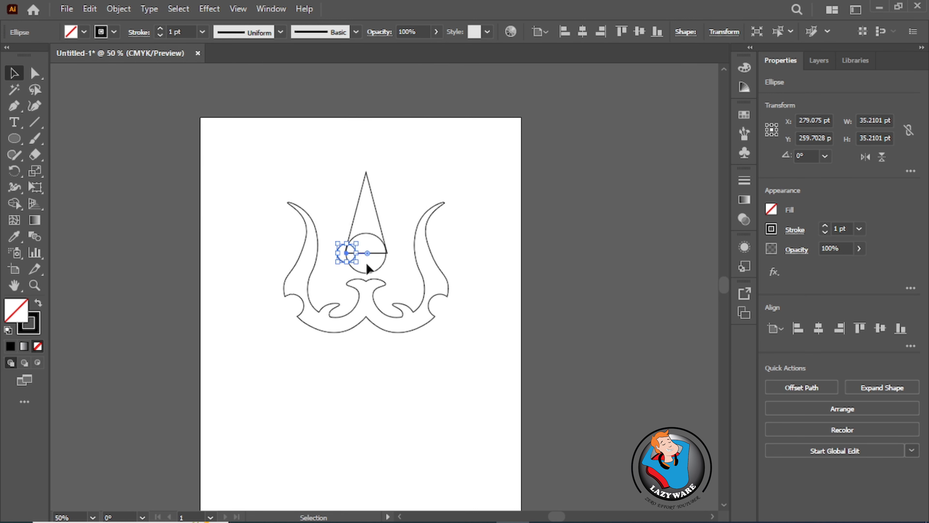
{"action": "left_click_drag", "start_coordinate": [347, 260], "coordinate": [388, 258]}
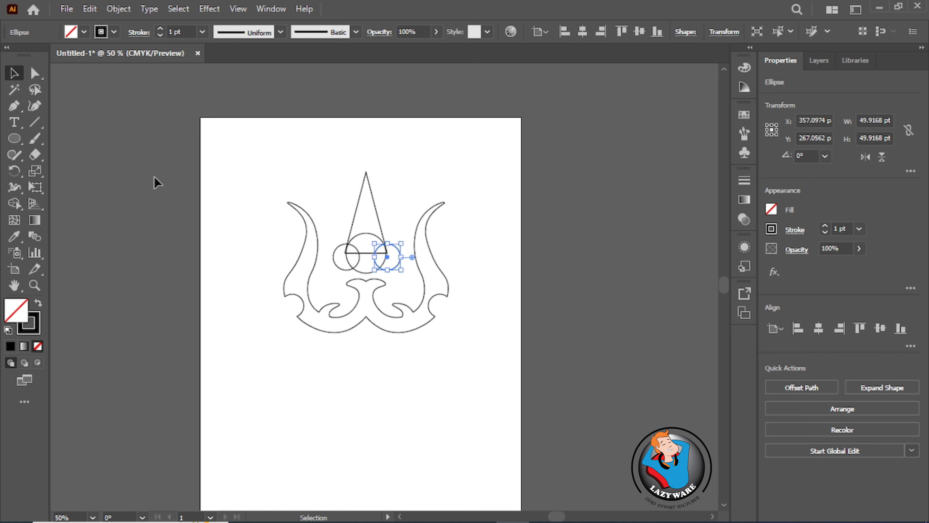
Select the triangle with its three circles and merge the triangle and central circle areas with Shape Builder.
{"action": "left_click", "coordinate": [314, 155]}
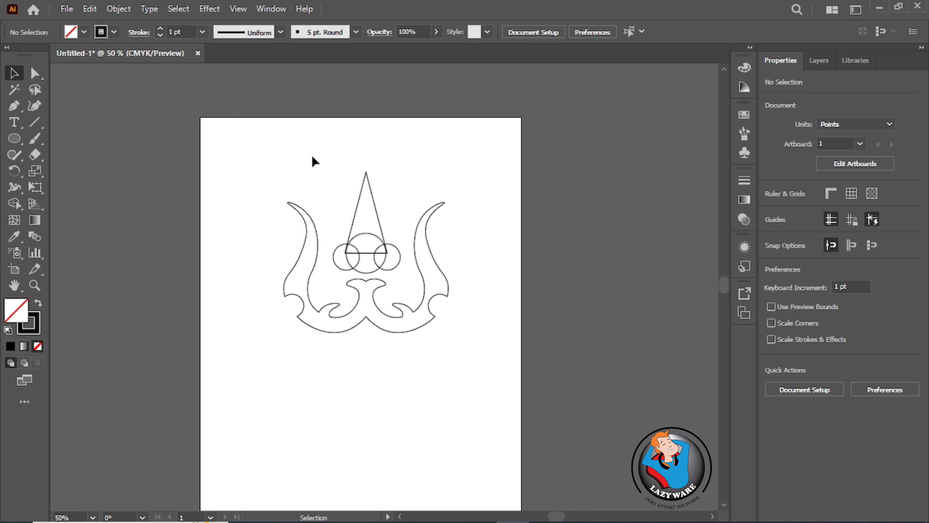
{"action": "left_click_drag", "start_coordinate": [313, 157], "coordinate": [386, 238]}
{"action": "left_click_drag", "start_coordinate": [399, 270], "coordinate": [402, 275]}
{"action": "left_click", "coordinate": [325, 203]}
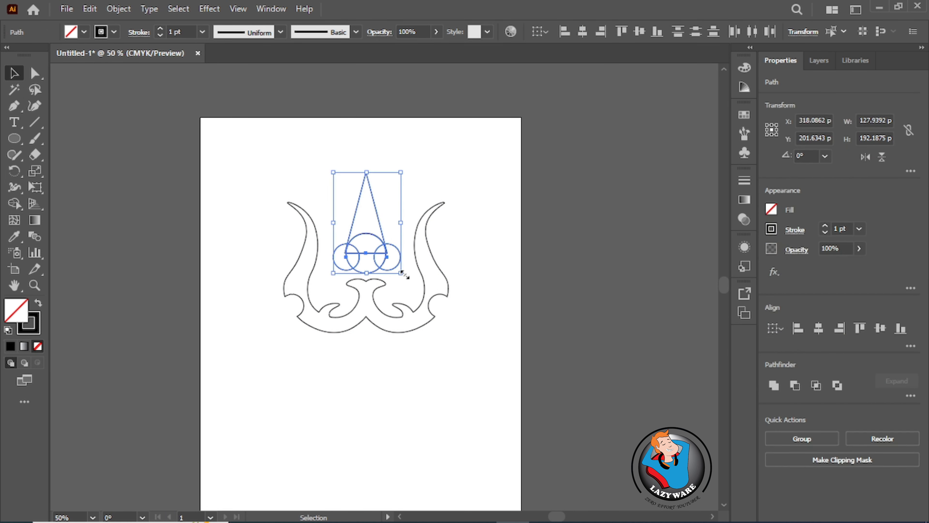
{"action": "left_click", "coordinate": [14, 202]}
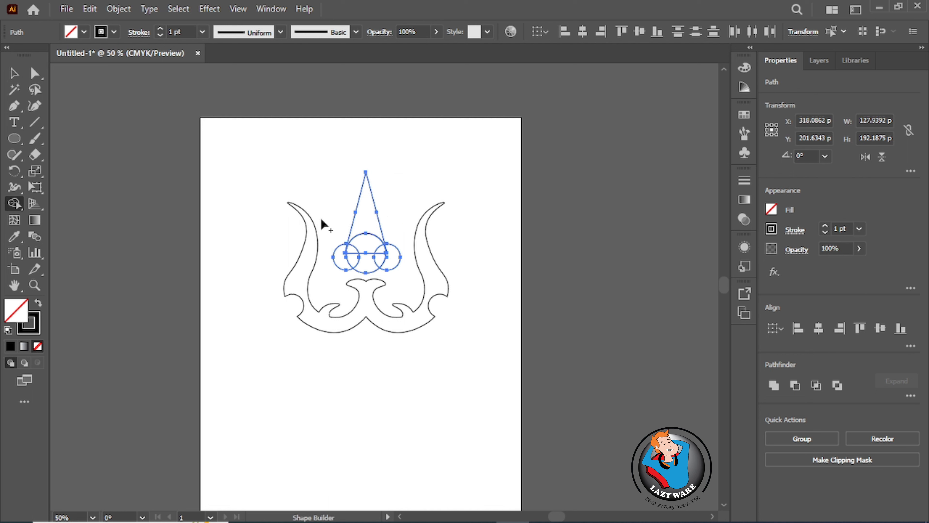
{"action": "left_click_drag", "start_coordinate": [362, 251], "coordinate": [366, 258]}
Delete the leftover side circle pieces so the spearhead keeps a curved notch on each side.
{"action": "left_click", "coordinate": [12, 76]}
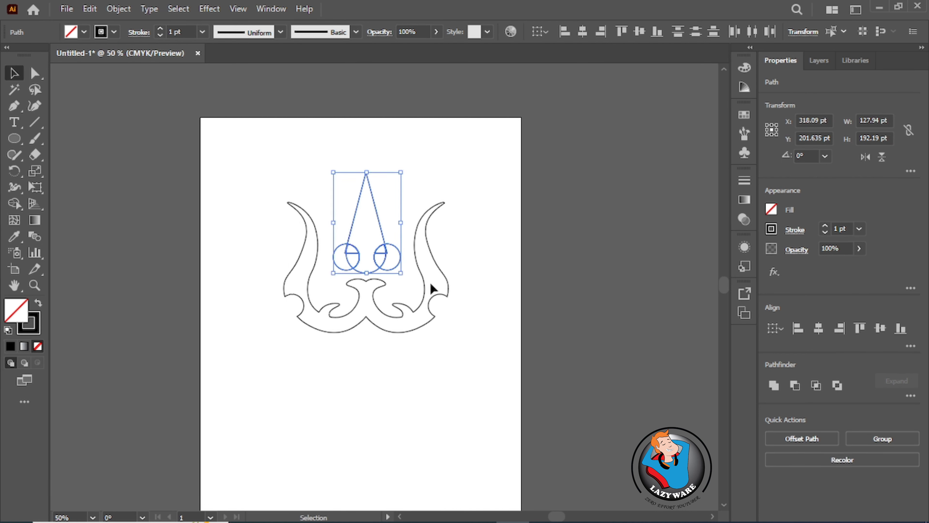
{"action": "left_click", "coordinate": [417, 284]}
{"action": "left_click", "coordinate": [400, 255]}
{"action": "key", "text": "Delete"}
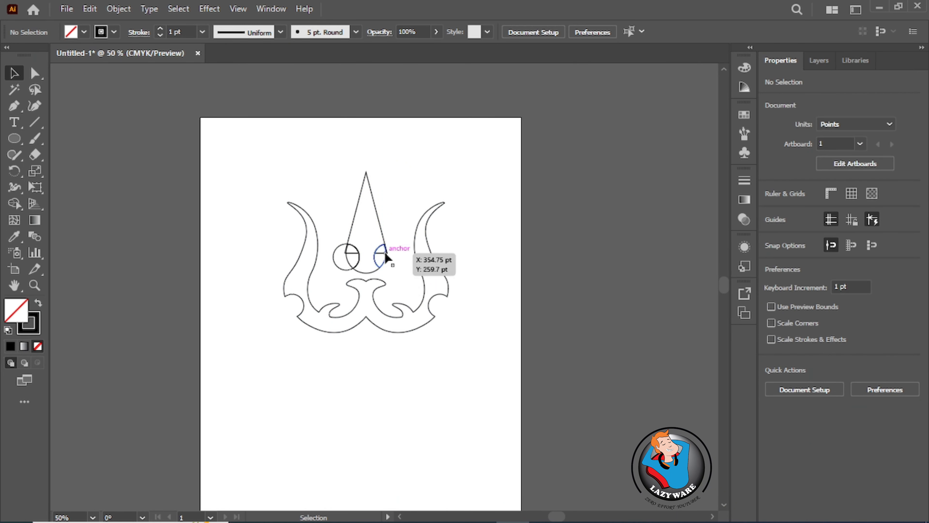
{"action": "left_click", "coordinate": [386, 253]}
{"action": "key", "text": "Delete"}
{"action": "left_click", "coordinate": [383, 253]}
{"action": "key", "text": "Delete"}
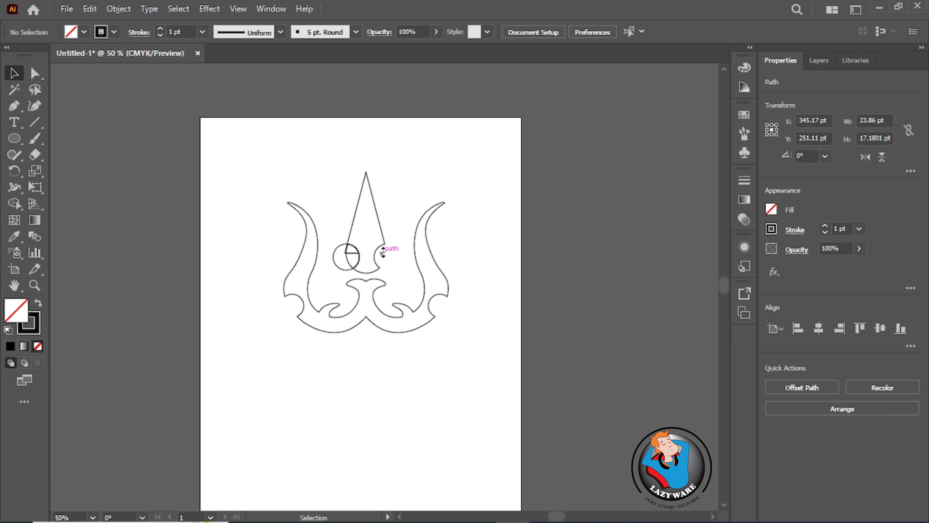
{"action": "left_click", "coordinate": [351, 253]}
{"action": "key", "text": "Delete"}
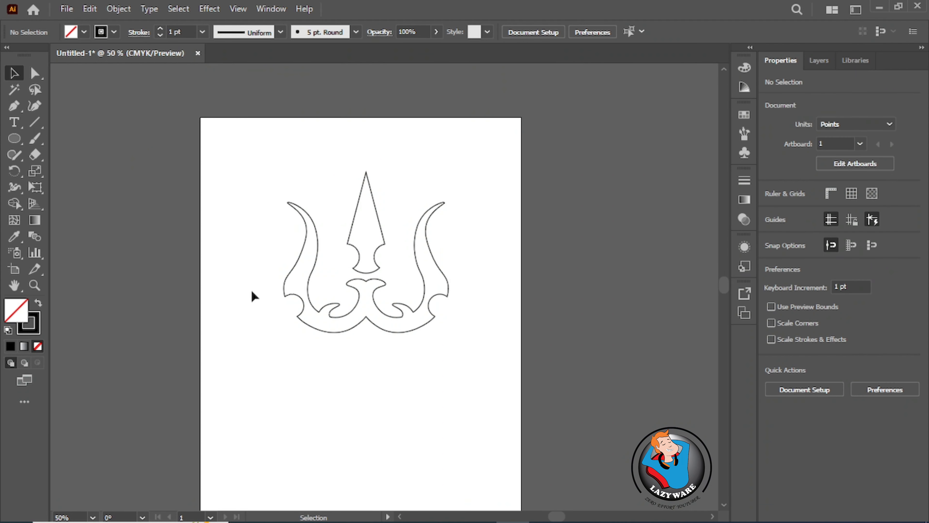
Centre the spearhead horizontally on the ornament and group all the shapes.
{"action": "scroll", "coordinate": [374, 362], "scroll_direction": "down", "scroll_amount": 2}
{"action": "scroll", "coordinate": [375, 338], "scroll_direction": "up", "scroll_amount": 3}
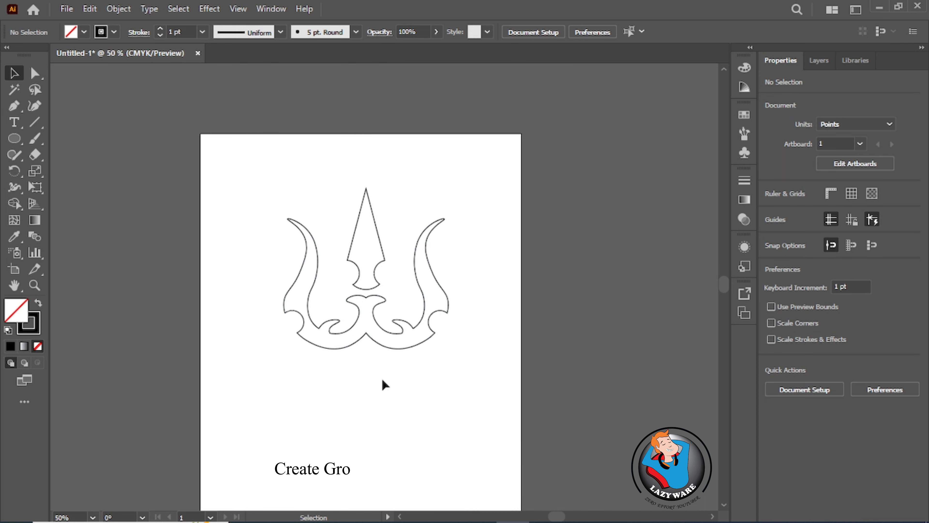
{"action": "left_click", "coordinate": [363, 245]}
{"action": "left_click", "coordinate": [819, 330]}
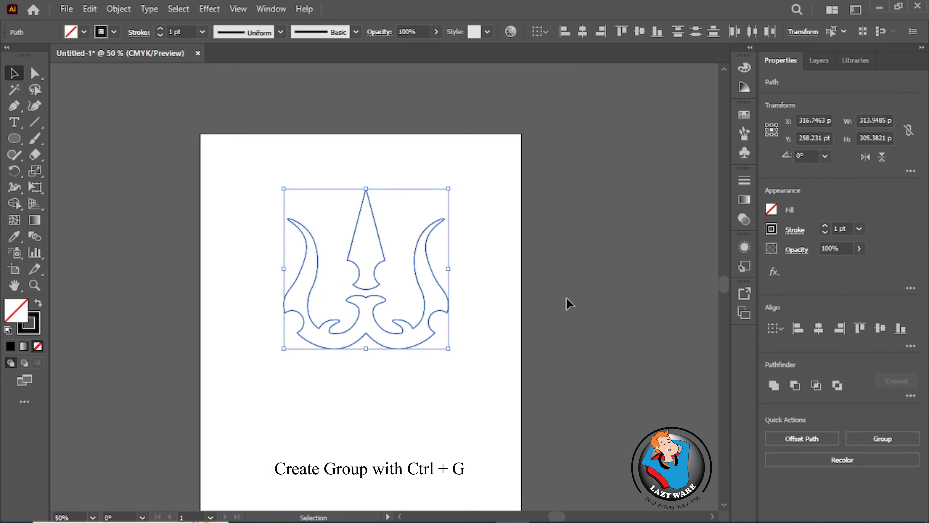
{"action": "key", "text": "ctrl+a"}
{"action": "key", "text": "ctrl+g"}
{"action": "left_click", "coordinate": [370, 310]}
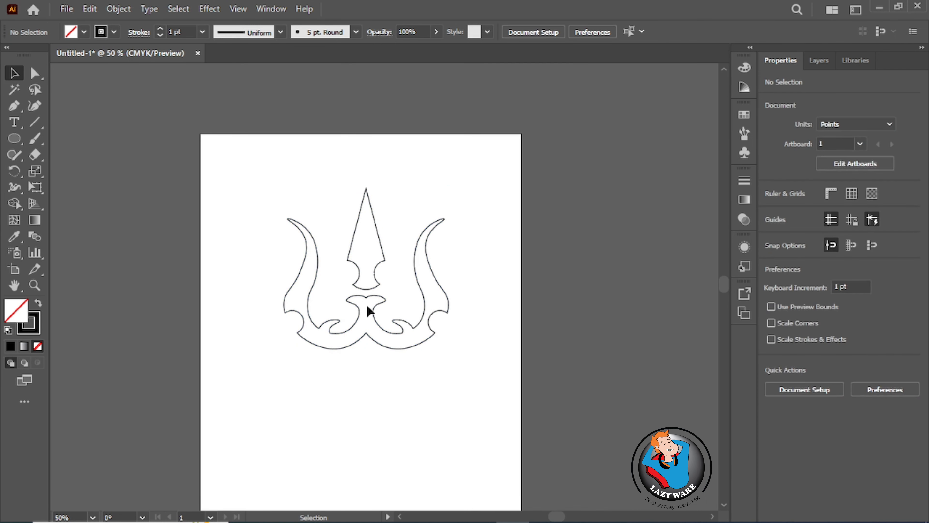
Move the grouped trident head up and slightly left, close to the artboard's upper edge.
{"action": "left_click", "coordinate": [372, 281]}
{"action": "left_click_drag", "start_coordinate": [380, 279], "coordinate": [374, 240]}
{"action": "left_click", "coordinate": [391, 353]}
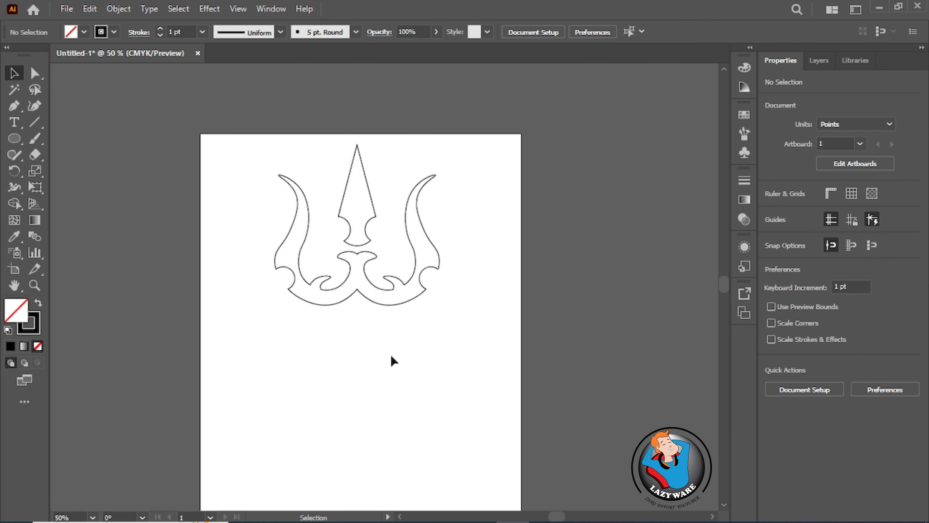
Draw a circle about 57 pt in diameter centred just below the trident head's middle point.
{"action": "scroll", "coordinate": [391, 353], "scroll_direction": "down", "scroll_amount": 3}
{"action": "key", "text": "l"}
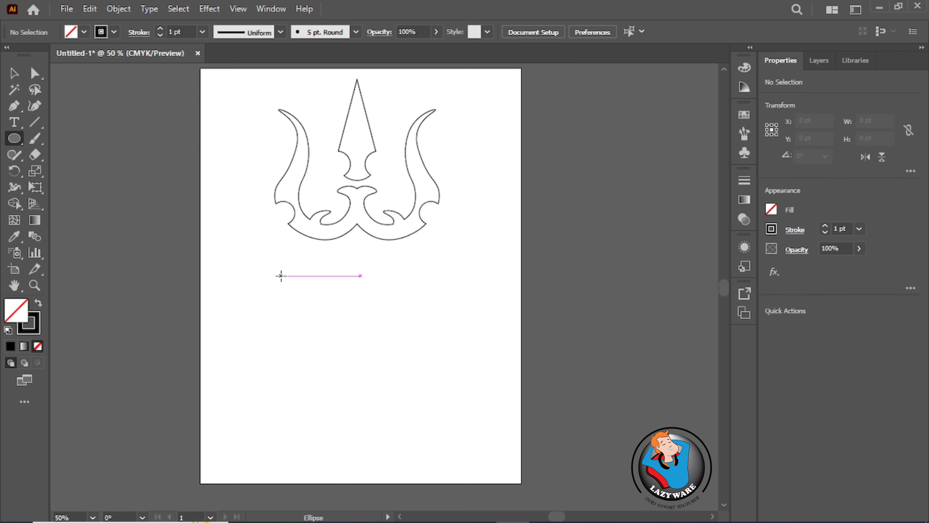
{"action": "mouse_move", "coordinate": [349, 249]}
{"action": "left_mouse_down"}
{"action": "mouse_move", "coordinate": [381, 274]}
{"action": "mouse_move", "coordinate": [358, 255]}
{"action": "left_mouse_up"}
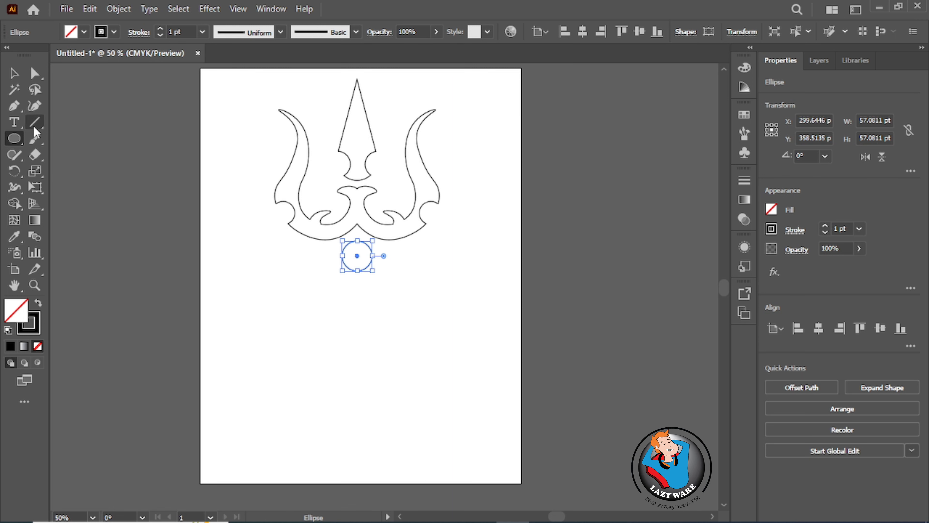
Create a triangle as a 3-point star, about 87 × 75 pt, pointing down below the circle.
{"action": "right_click", "coordinate": [17, 142]}
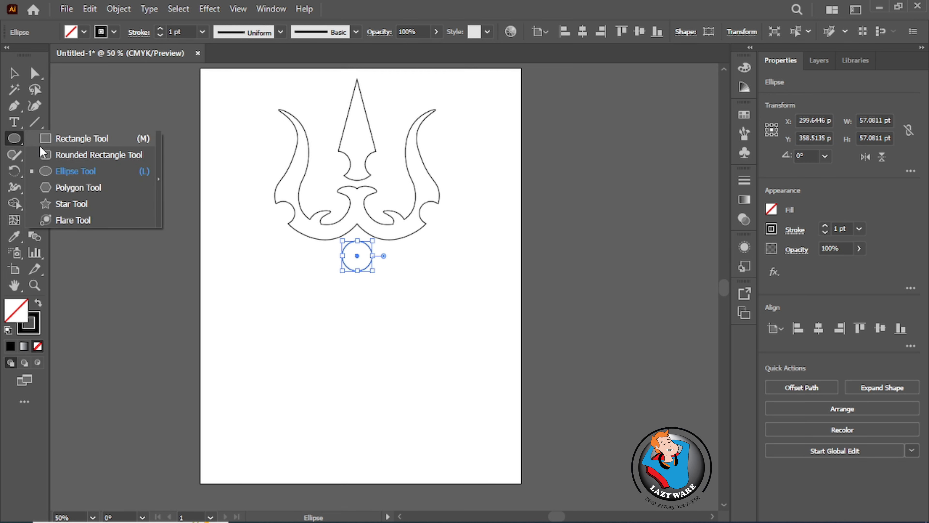
{"action": "left_click", "coordinate": [62, 204]}
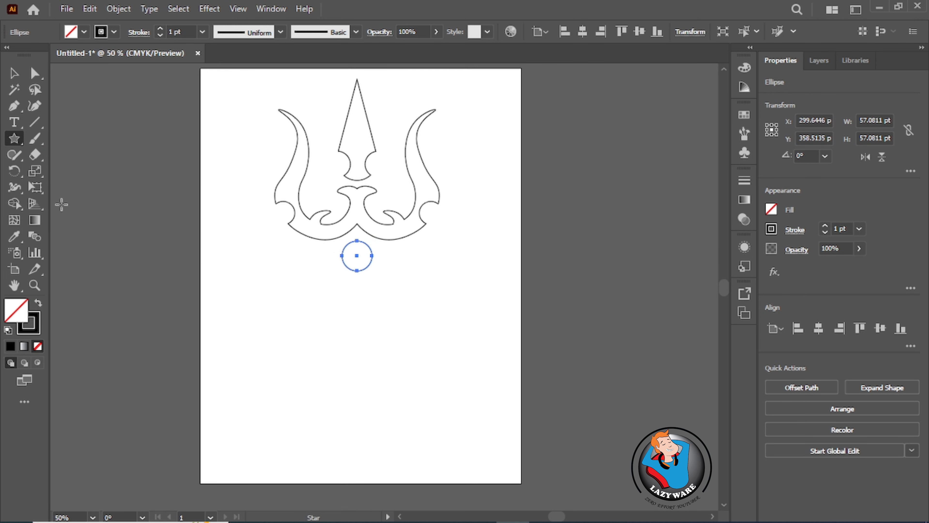
{"action": "left_click", "coordinate": [354, 308]}
{"action": "type", "text": "3"}
{"action": "left_click", "coordinate": [431, 296]}
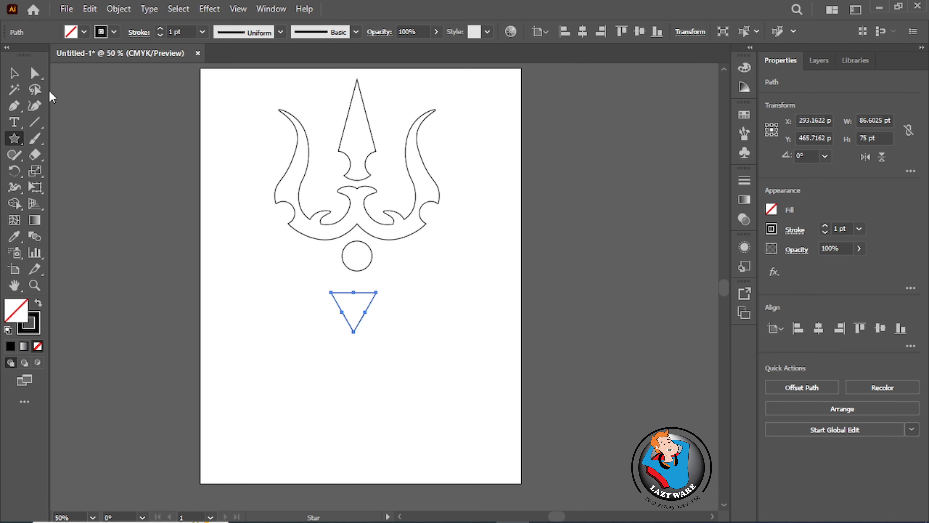
Stretch the triangle into a narrow spike about 57 × 336 pt and centre it below the circle.
{"action": "left_click", "coordinate": [14, 73]}
{"action": "left_click_drag", "start_coordinate": [354, 333], "coordinate": [353, 469]}
{"action": "left_click_drag", "start_coordinate": [458, 382], "coordinate": [281, 378]}
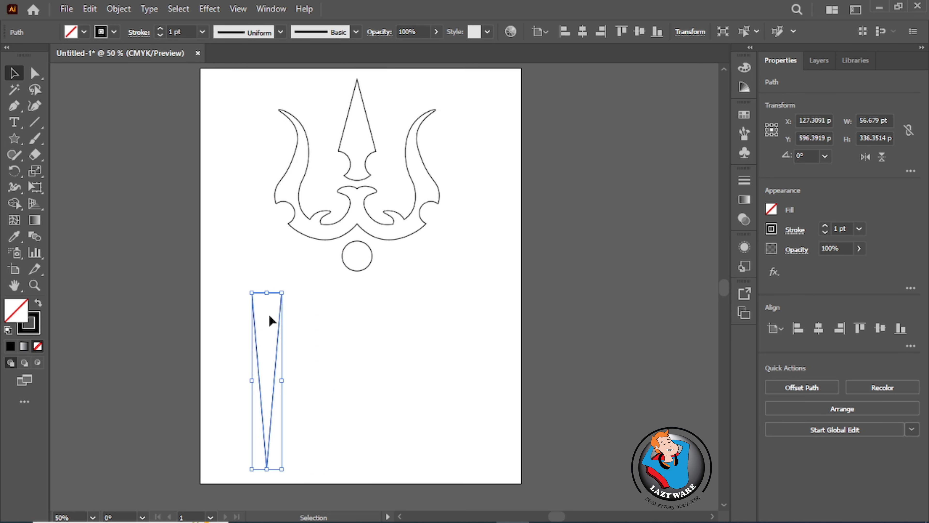
{"action": "left_click_drag", "start_coordinate": [276, 339], "coordinate": [369, 332]}
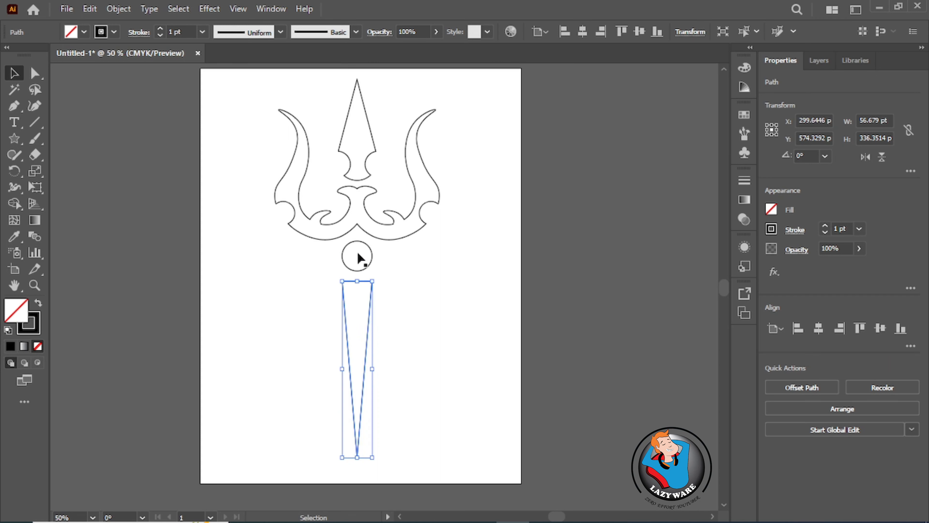
Duplicate the circle straight down over the spike's wide end and divide the overlapping shapes with the Shape Builder.
{"action": "left_click", "coordinate": [360, 270]}
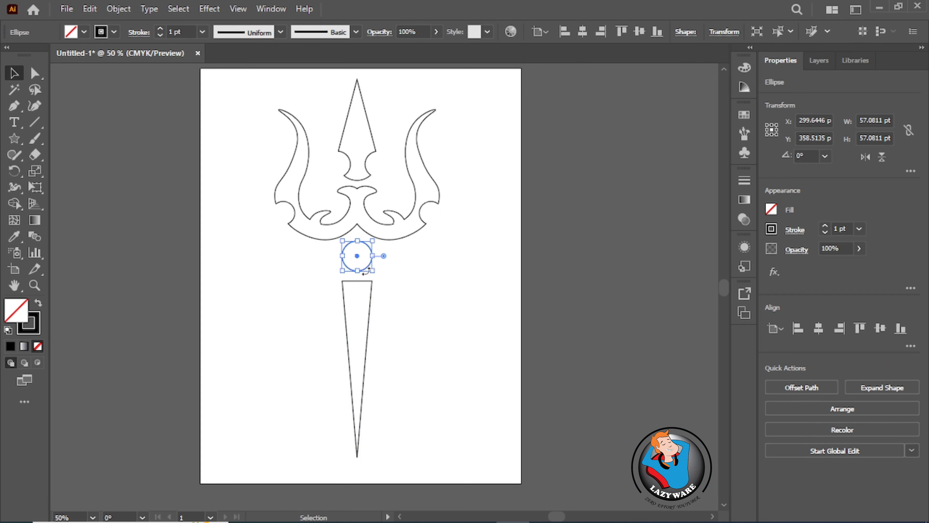
{"action": "left_click_drag", "start_coordinate": [367, 271], "coordinate": [364, 301]}
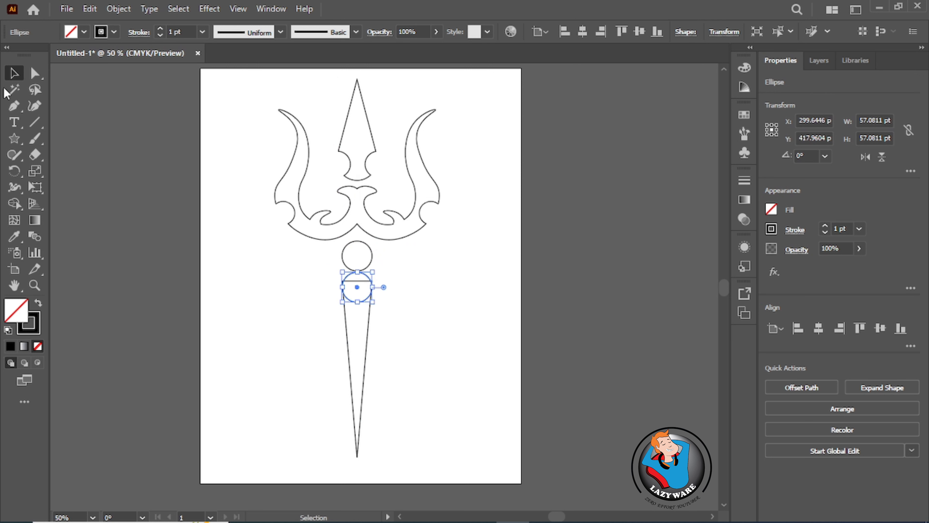
{"action": "left_click_drag", "start_coordinate": [324, 353], "coordinate": [381, 283]}
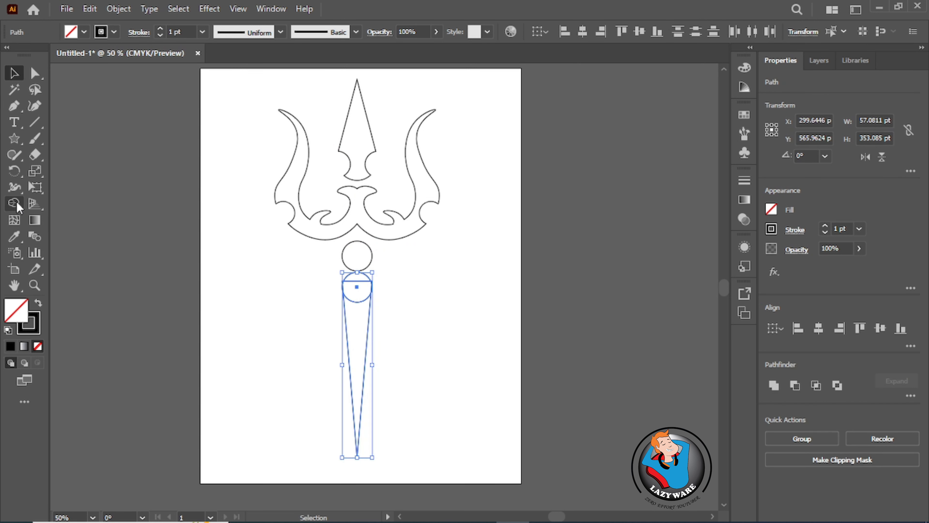
{"action": "left_click", "coordinate": [14, 203]}
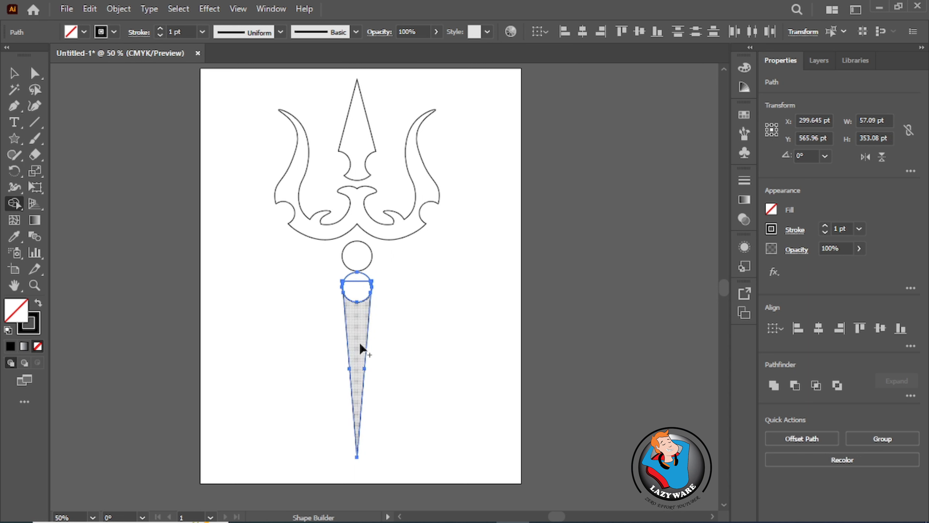
{"action": "left_click", "coordinate": [14, 73]}
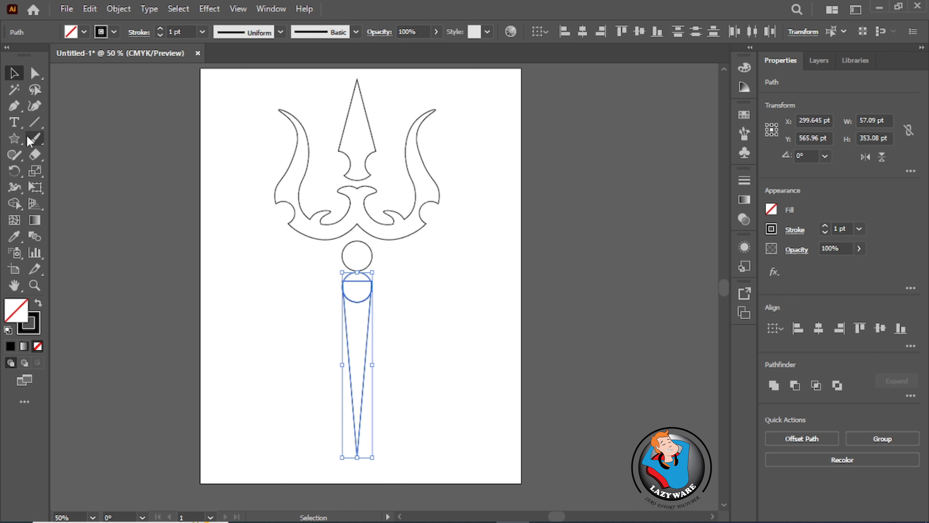
{"action": "left_click", "coordinate": [13, 203]}
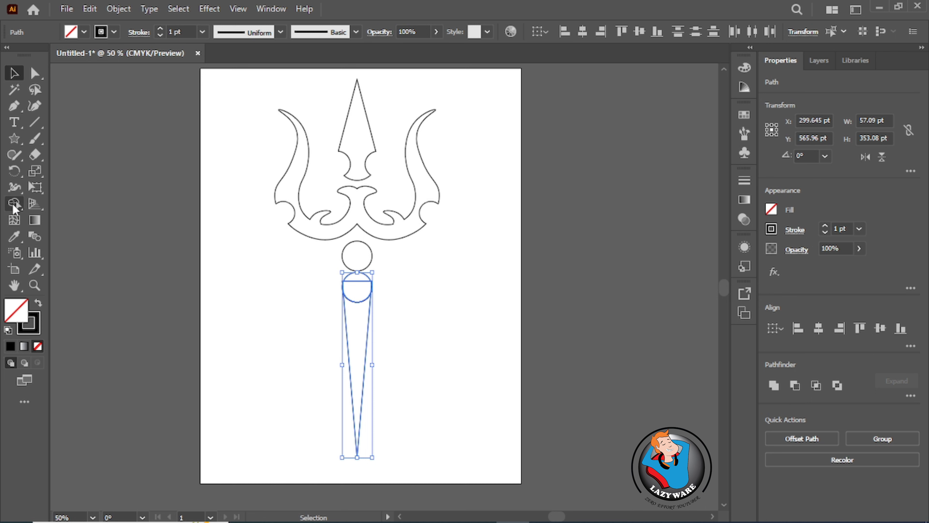
{"action": "left_click", "coordinate": [358, 285]}
Delete the copied circle and its leftover slivers from the spike, and place the notched spike centred below the remaining circle.
{"action": "key", "text": "v"}
{"action": "left_click", "coordinate": [362, 302]}
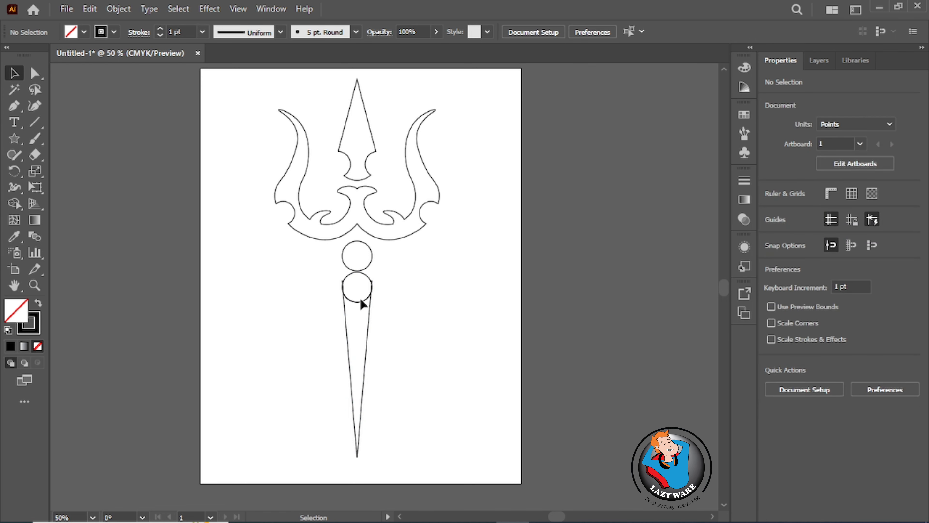
{"action": "left_click", "coordinate": [365, 272]}
{"action": "key", "text": "Delete"}
{"action": "left_click_drag", "start_coordinate": [365, 305], "coordinate": [417, 310]}
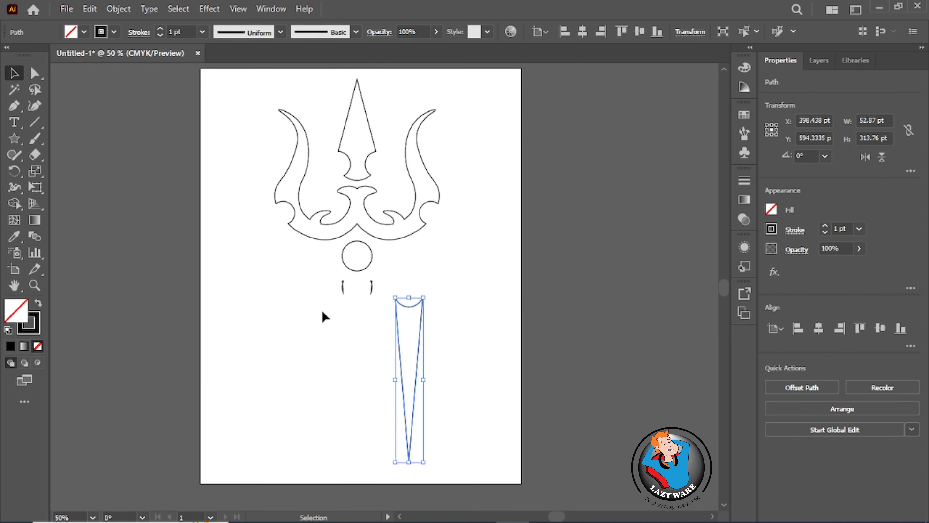
{"action": "left_click_drag", "start_coordinate": [321, 316], "coordinate": [379, 275]}
{"action": "key", "text": "Delete"}
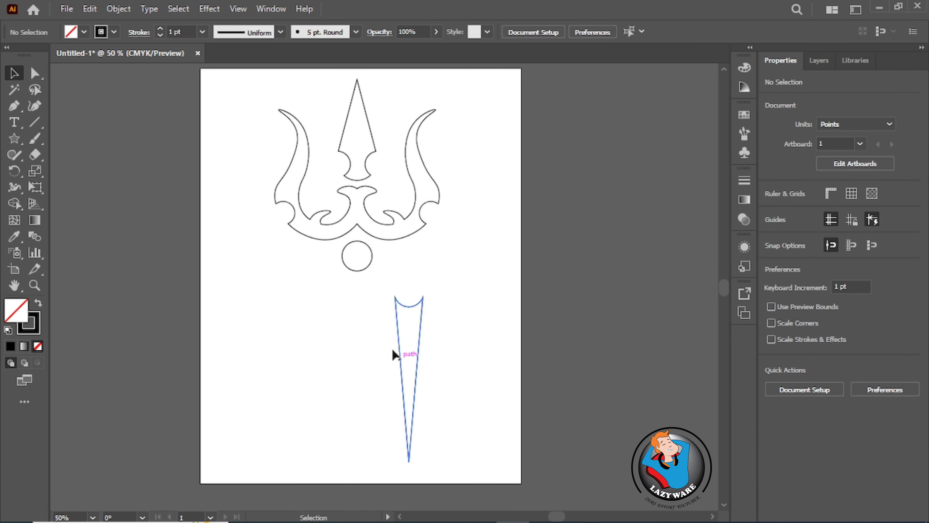
{"action": "left_click_drag", "start_coordinate": [393, 354], "coordinate": [346, 337]}
{"action": "left_click", "coordinate": [403, 352]}
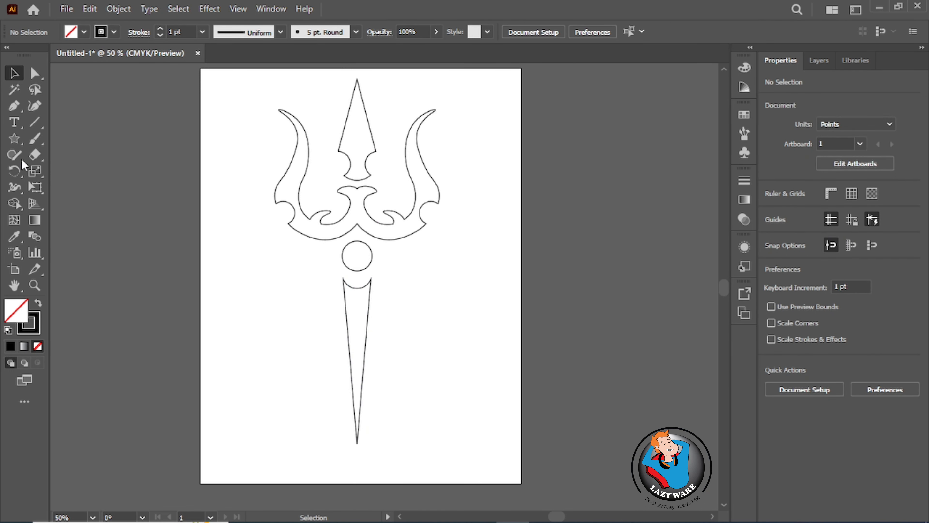
Draw an upward-pointing triangle about 253 × 219 pt with the Star tool, beside the trident's lower half.
{"action": "left_click", "coordinate": [14, 139]}
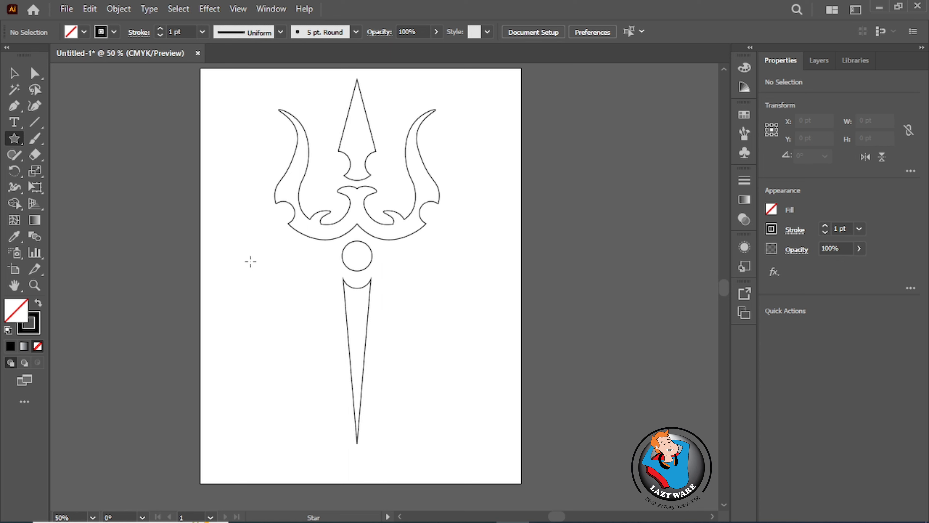
{"action": "left_click_drag", "start_coordinate": [251, 261], "coordinate": [302, 317]}
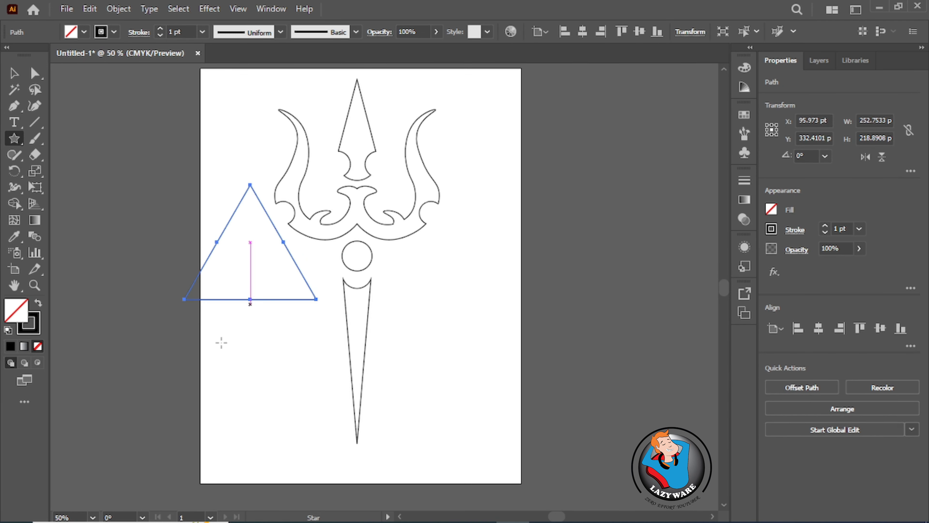
{"action": "key", "text": "v"}
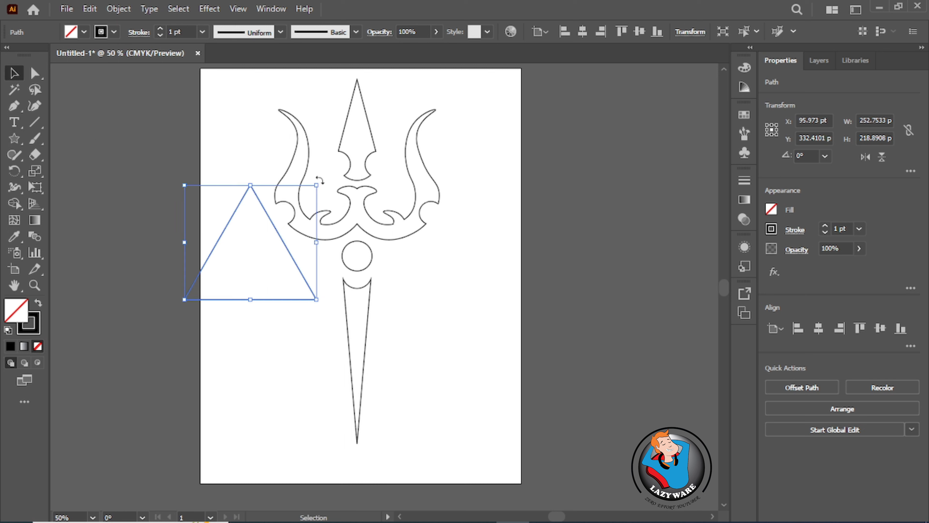
Rotate the triangle to 270° and scale it to about 129 × 149 pt with its tip touching the spike's upper left corner.
{"action": "left_click_drag", "start_coordinate": [329, 202], "coordinate": [322, 316]}
{"action": "left_click_drag", "start_coordinate": [290, 259], "coordinate": [373, 317]}
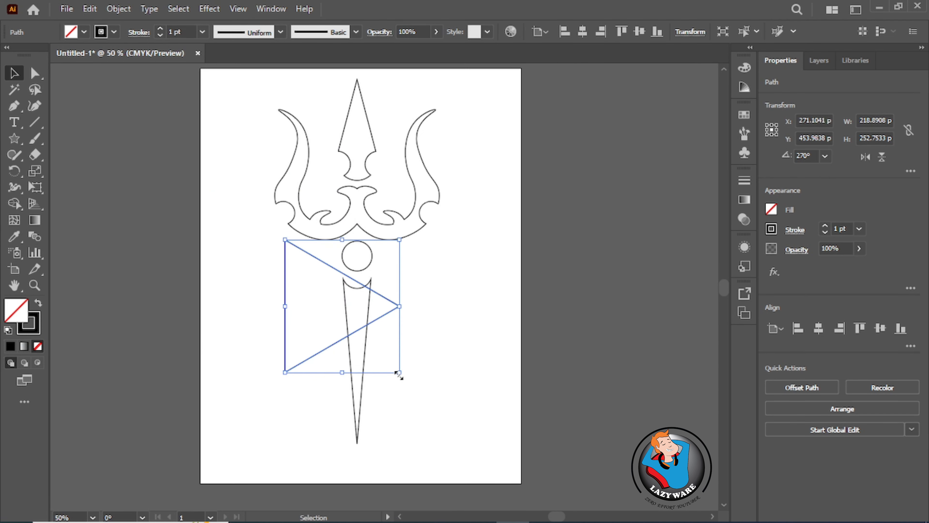
{"action": "left_click_drag", "start_coordinate": [399, 374], "coordinate": [322, 304]}
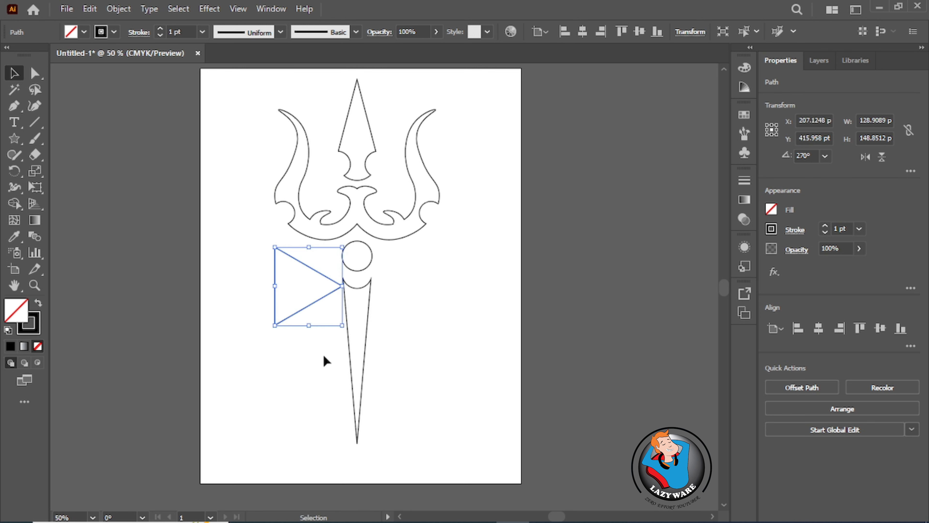
{"action": "left_click", "coordinate": [14, 138]}
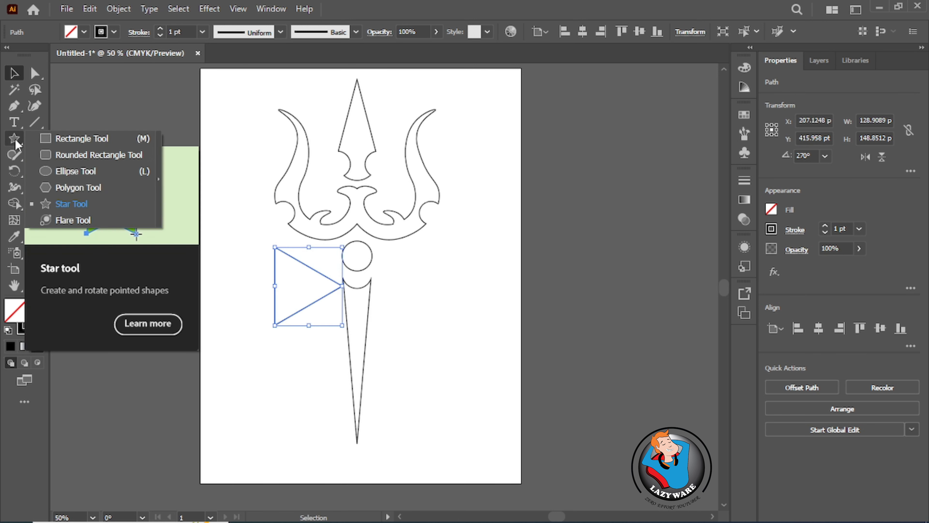
{"action": "left_click", "coordinate": [71, 173]}
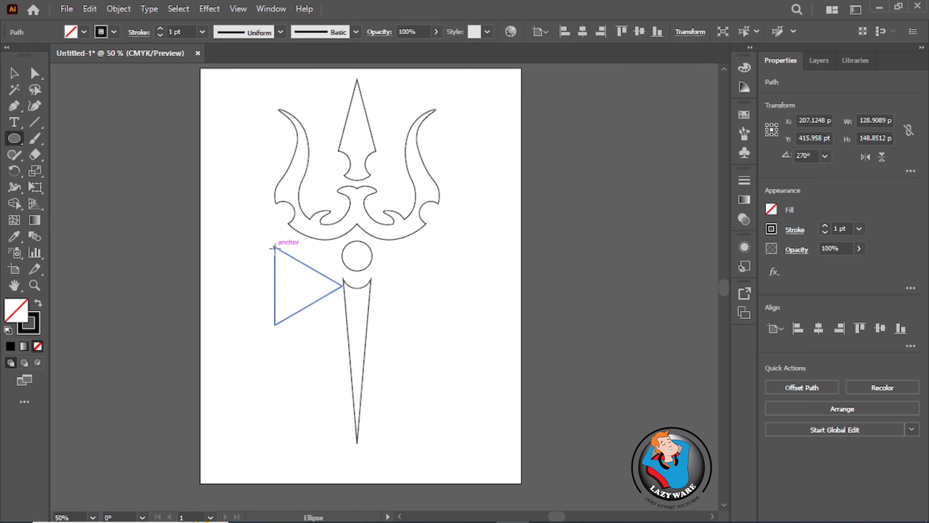
{"action": "mouse_move", "coordinate": [274, 248]}
{"action": "left_mouse_down"}
{"action": "mouse_move", "coordinate": [293, 319]}
{"action": "mouse_move", "coordinate": [309, 328]}
{"action": "left_mouse_up"}
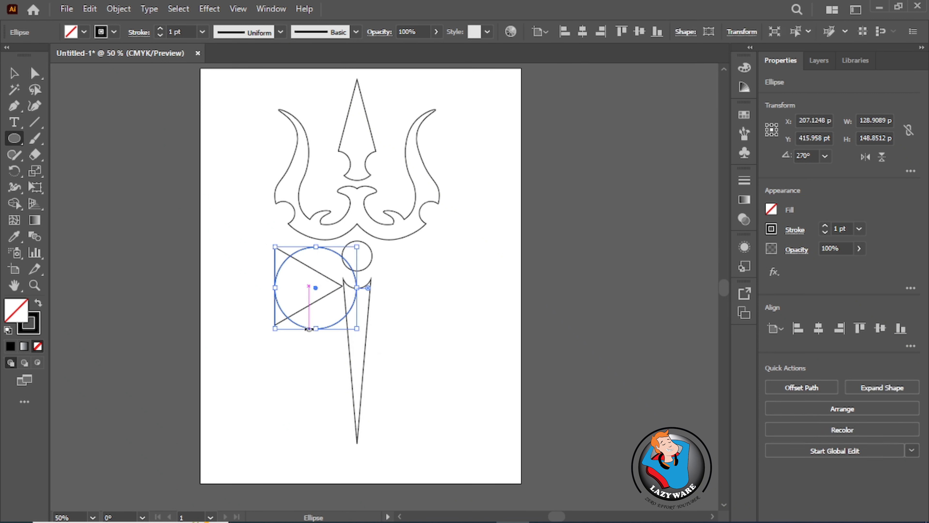
{"action": "key", "text": "shift"}
{"action": "key", "text": "shift"}
{"action": "key", "text": "shift"}
{"action": "key", "text": "shift"}
{"action": "key", "text": "shift"}
{"action": "left_click", "coordinate": [408, 77]}
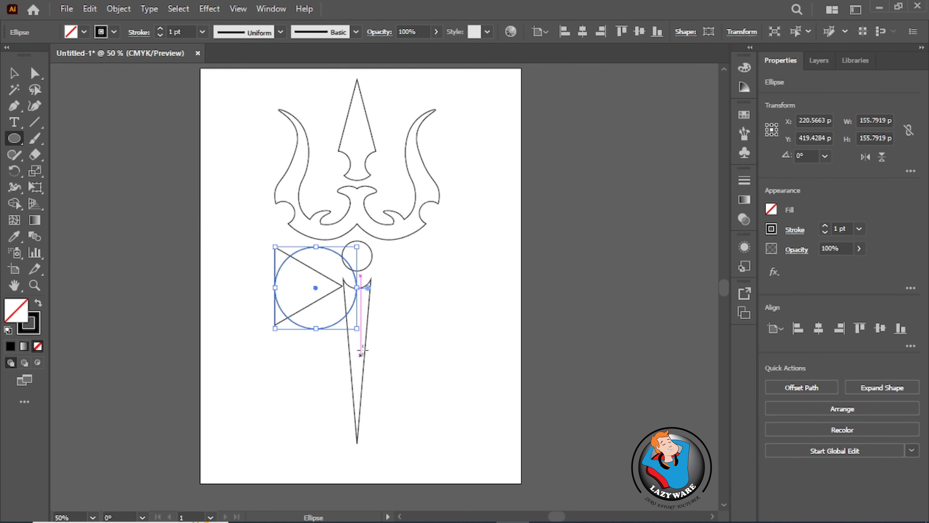
{"action": "left_click", "coordinate": [363, 323]}
{"action": "left_click", "coordinate": [494, 276]}
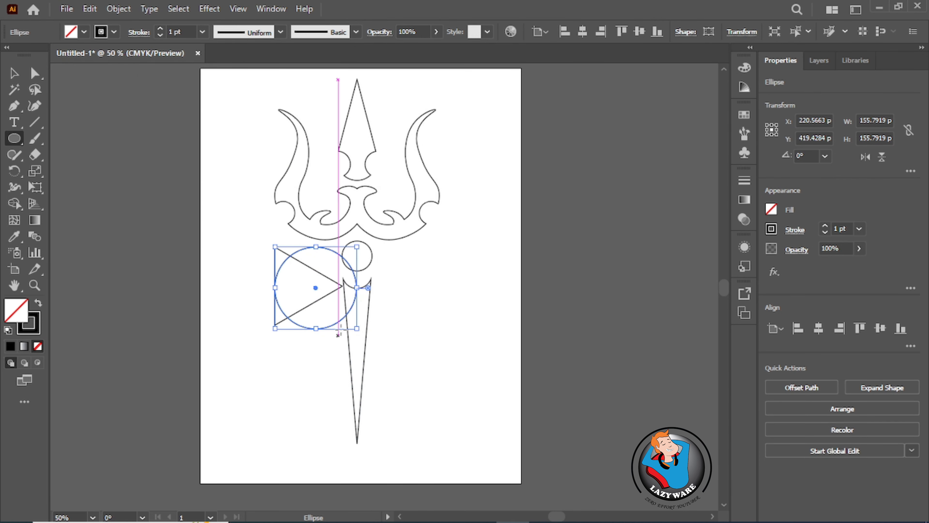
Draw a circle about 70 pt wide centred on the triangle's tip and an ellipse about 40 × 149 pt over its vertical side.
{"action": "left_click_drag", "start_coordinate": [358, 328], "coordinate": [344, 287]}
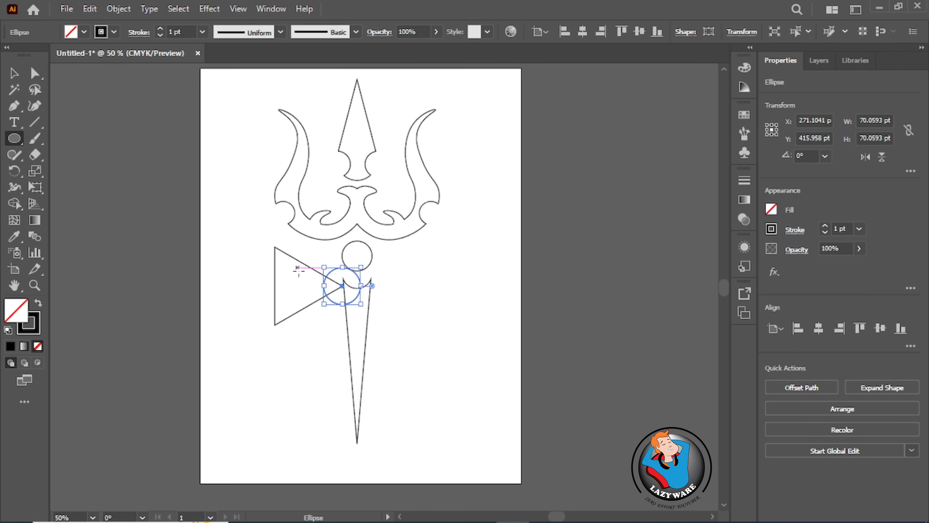
{"action": "left_click_drag", "start_coordinate": [257, 238], "coordinate": [290, 325]}
{"action": "left_click_drag", "start_coordinate": [271, 285], "coordinate": [288, 247]}
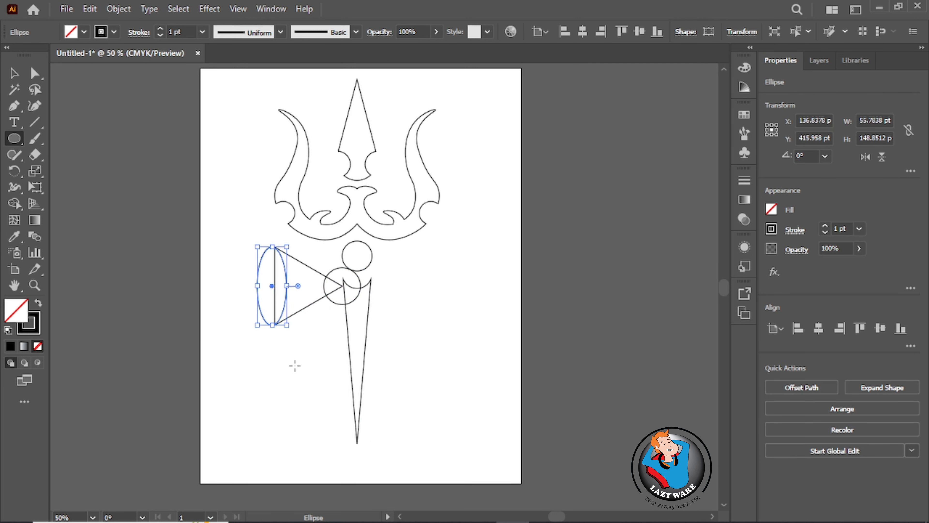
{"action": "left_click_drag", "start_coordinate": [257, 286], "coordinate": [265, 286]}
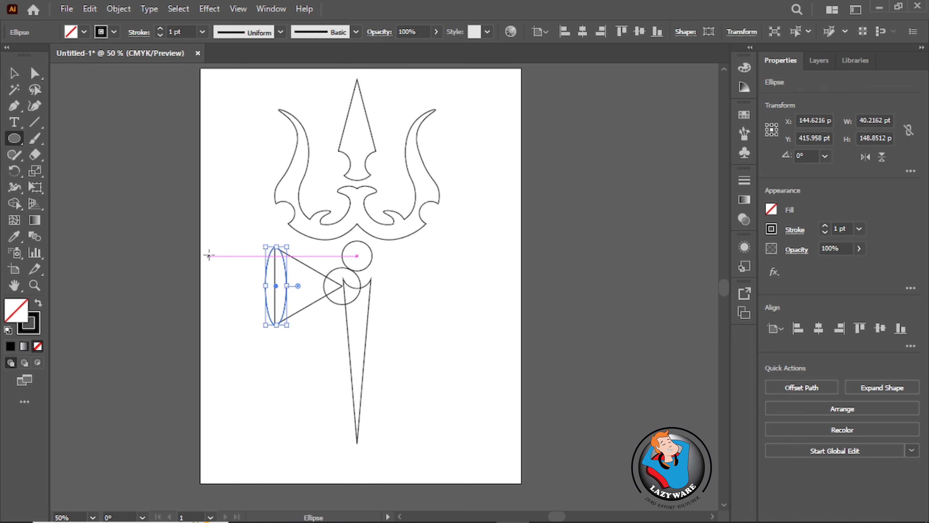
Divide the triangle, circle and ellipse at their overlaps with the Shape Builder and merge the two halves of the ellipse.
{"action": "left_click", "coordinate": [13, 203]}
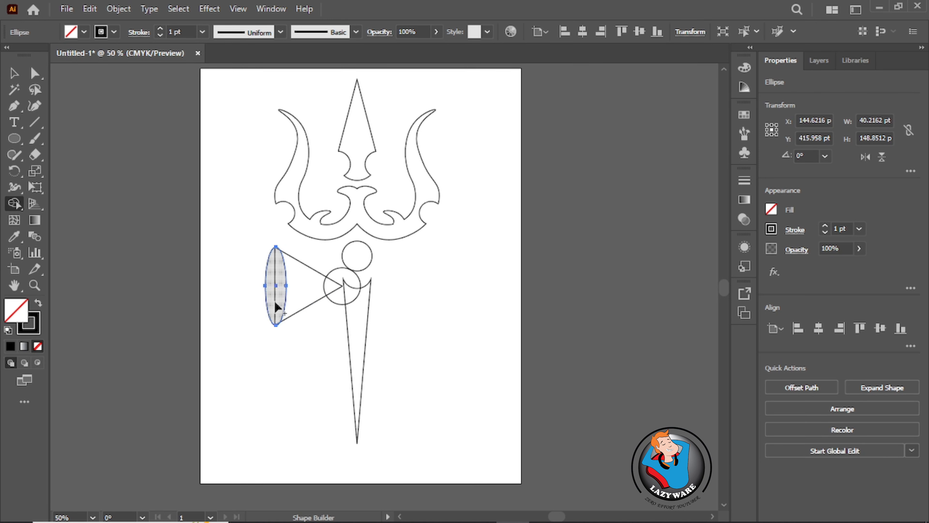
{"action": "left_click", "coordinate": [283, 282]}
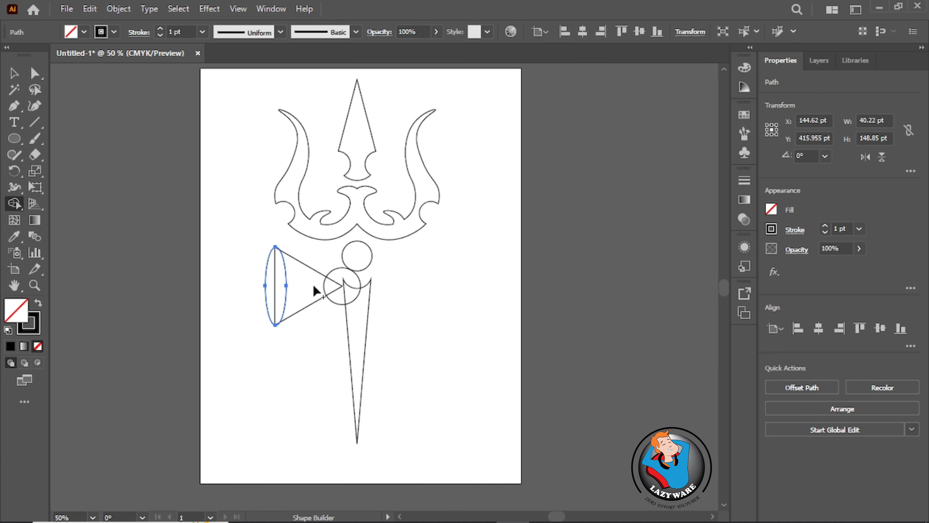
{"action": "key", "text": "v"}
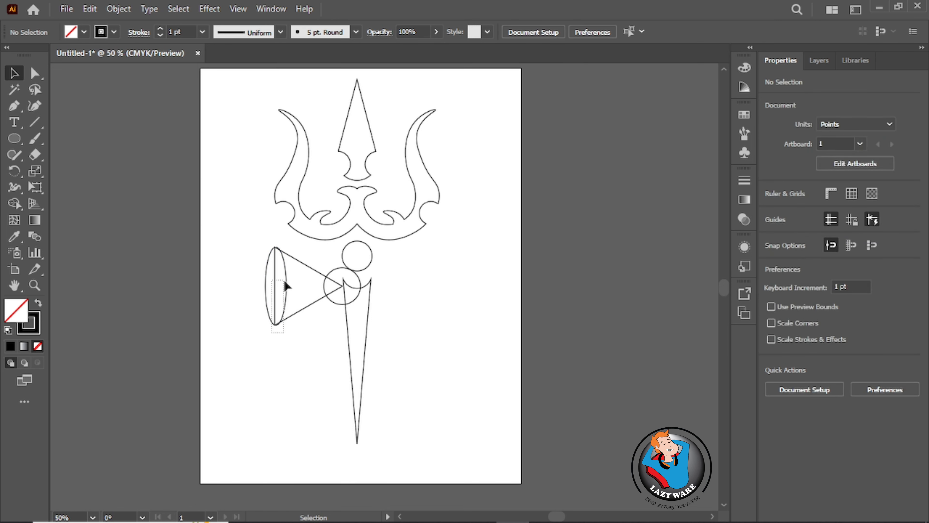
{"action": "left_click_drag", "start_coordinate": [283, 279], "coordinate": [331, 249]}
{"action": "left_click", "coordinate": [14, 203]}
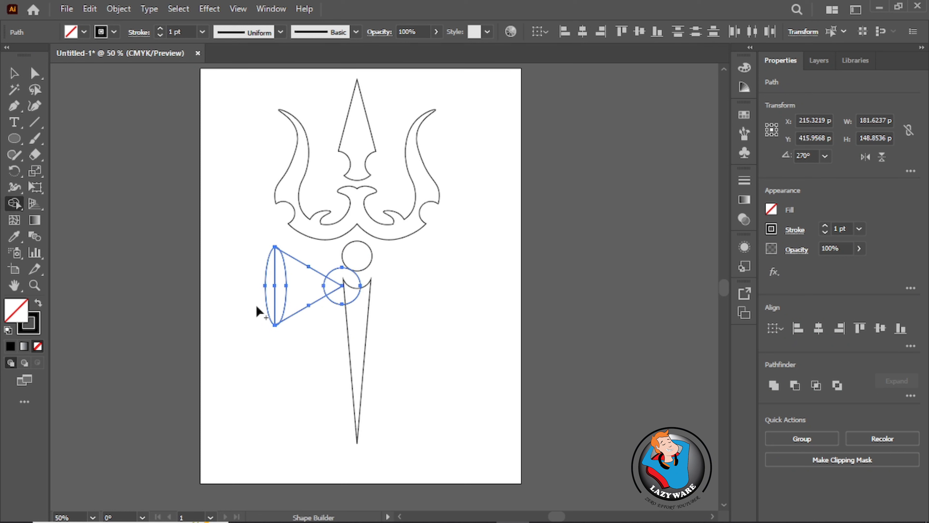
{"action": "left_click", "coordinate": [316, 291]}
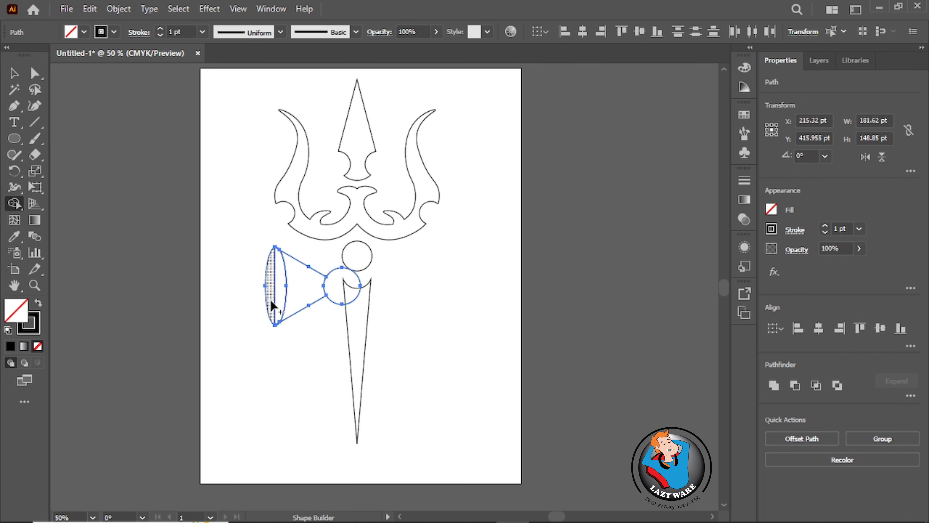
{"action": "left_click_drag", "start_coordinate": [274, 301], "coordinate": [275, 300]}
Delete the circle at the cone's narrow end and select the remaining cone and ellipse.
{"action": "left_click", "coordinate": [15, 72]}
{"action": "left_click", "coordinate": [318, 307]}
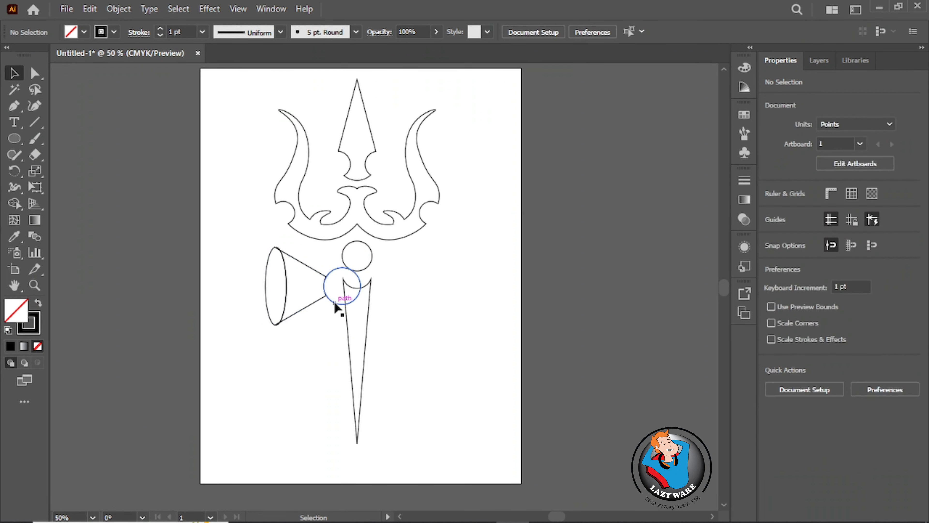
{"action": "left_click", "coordinate": [335, 302]}
{"action": "key", "text": "Delete"}
{"action": "left_click_drag", "start_coordinate": [292, 292], "coordinate": [288, 291]}
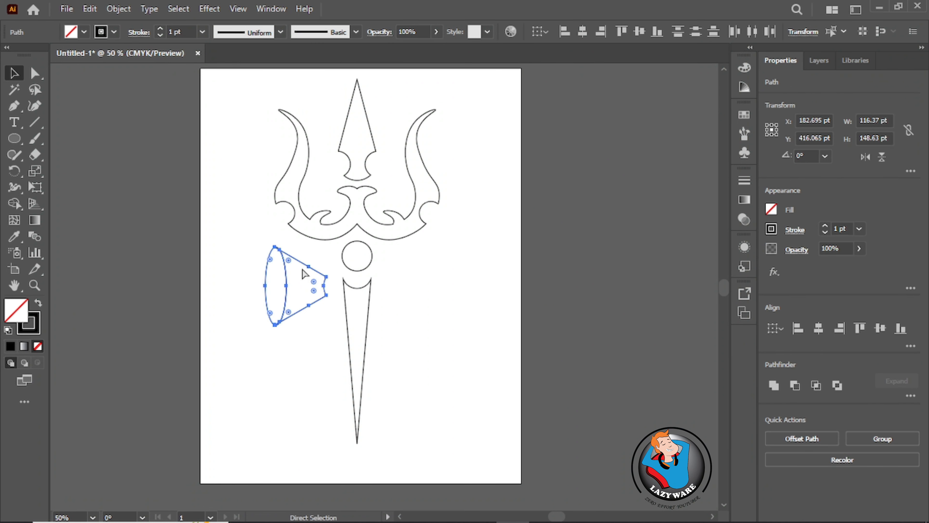
Scale the cone ornament to about 101 × 130 pt beside the centre circle and delete the stray path fragments near its rim.
{"action": "mouse_move", "coordinate": [327, 325]}
{"action": "left_mouse_down"}
{"action": "mouse_move", "coordinate": [319, 316]}
{"action": "mouse_move", "coordinate": [325, 291]}
{"action": "mouse_move", "coordinate": [351, 346]}
{"action": "mouse_move", "coordinate": [359, 274]}
{"action": "mouse_move", "coordinate": [366, 283]}
{"action": "left_mouse_up"}
{"action": "left_click", "coordinate": [305, 302]}
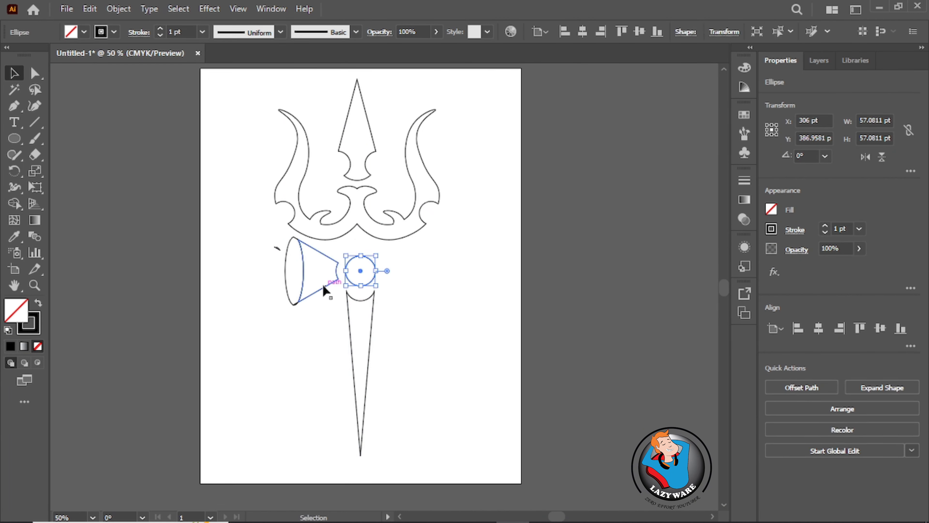
{"action": "left_click", "coordinate": [276, 249]}
{"action": "key", "text": "Delete"}
{"action": "left_click", "coordinate": [275, 248]}
{"action": "key", "text": "Delete"}
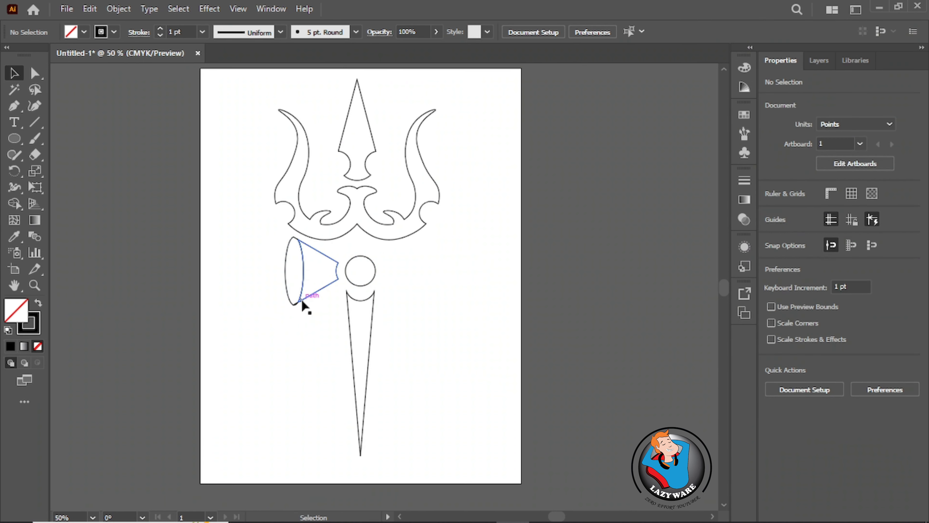
Duplicate the grouped cone ornament to the right of the centre circle and flip the copy horizontally.
{"action": "mouse_move", "coordinate": [302, 297]}
{"action": "left_mouse_down"}
{"action": "mouse_move", "coordinate": [403, 304]}
{"action": "mouse_move", "coordinate": [325, 305]}
{"action": "mouse_move", "coordinate": [318, 294]}
{"action": "left_mouse_up"}
{"action": "left_click", "coordinate": [406, 290]}
{"action": "left_click", "coordinate": [866, 157]}
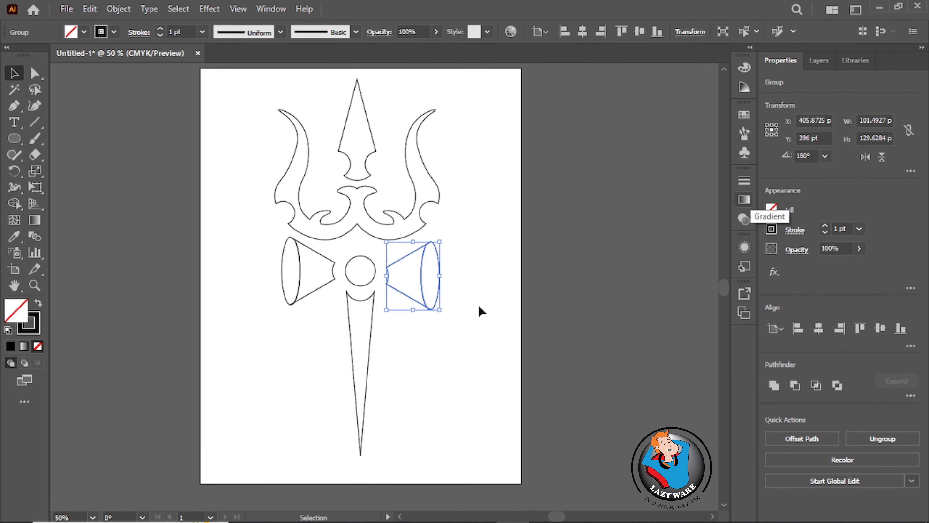
Align the trident head, centre circle and tapered shaft on a common vertical axis using horizontal centre alignment.
{"action": "left_click_drag", "start_coordinate": [407, 422], "coordinate": [313, 319]}
{"action": "left_click", "coordinate": [477, 276]}
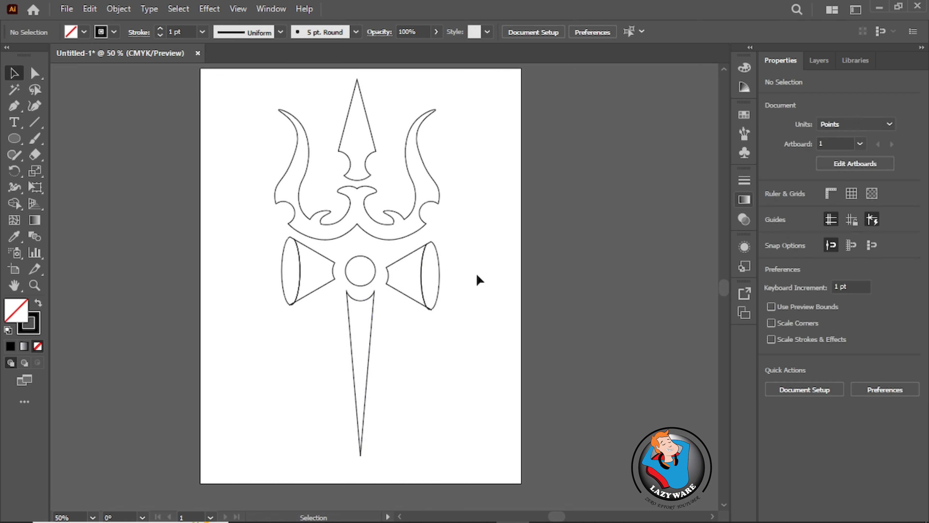
{"action": "left_click", "coordinate": [434, 273]}
{"action": "left_click", "coordinate": [391, 220]}
{"action": "left_click", "coordinate": [361, 285], "text": "shift"}
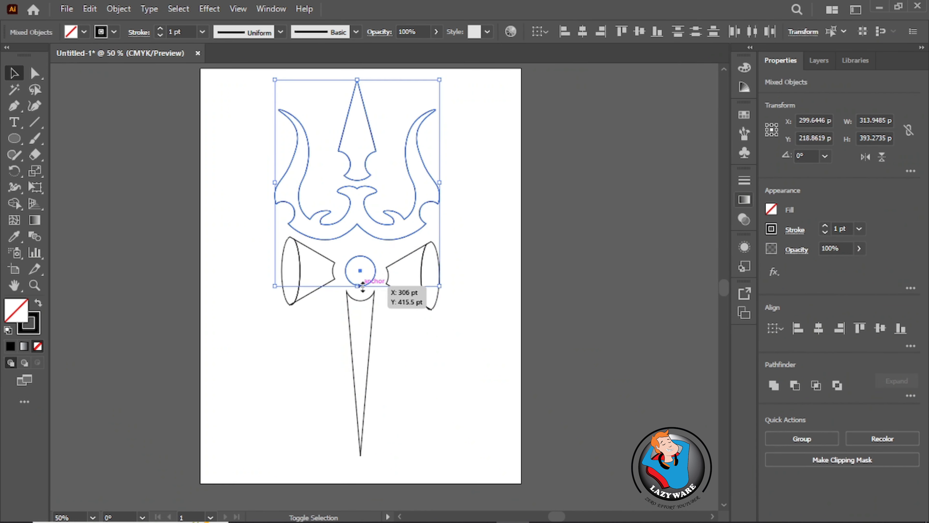
{"action": "left_click", "coordinate": [372, 303], "text": "shift"}
{"action": "left_click", "coordinate": [819, 328]}
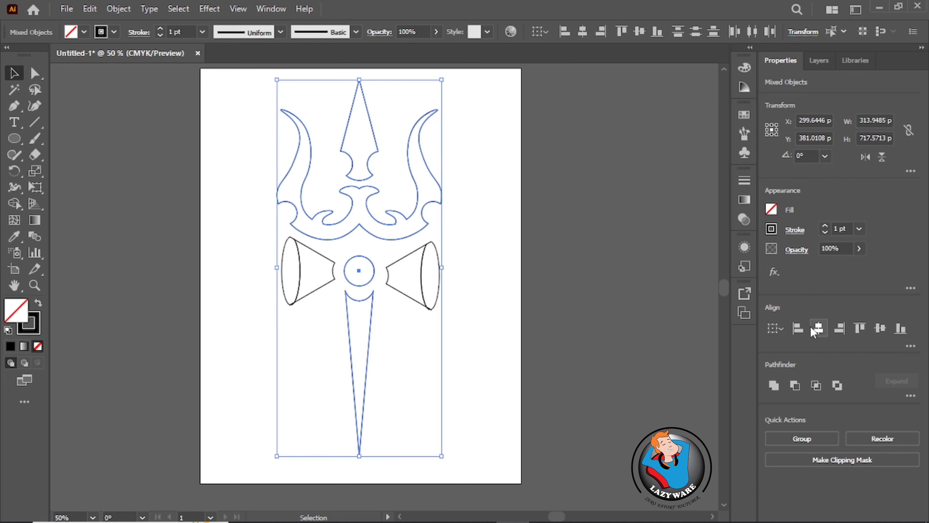
Align both cone ornaments and the centre circle to each other by their vertical centres.
{"action": "left_click_drag", "start_coordinate": [465, 283], "coordinate": [317, 273]}
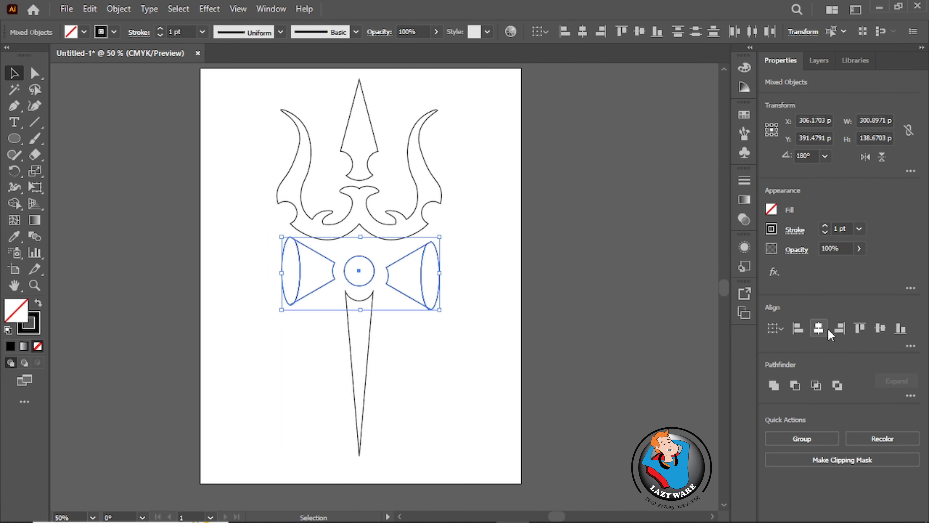
{"action": "left_click", "coordinate": [879, 327]}
{"action": "left_click", "coordinate": [452, 339]}
Nudge the right cone ornament 11 pt toward the centre circle.
{"action": "left_click", "coordinate": [406, 291]}
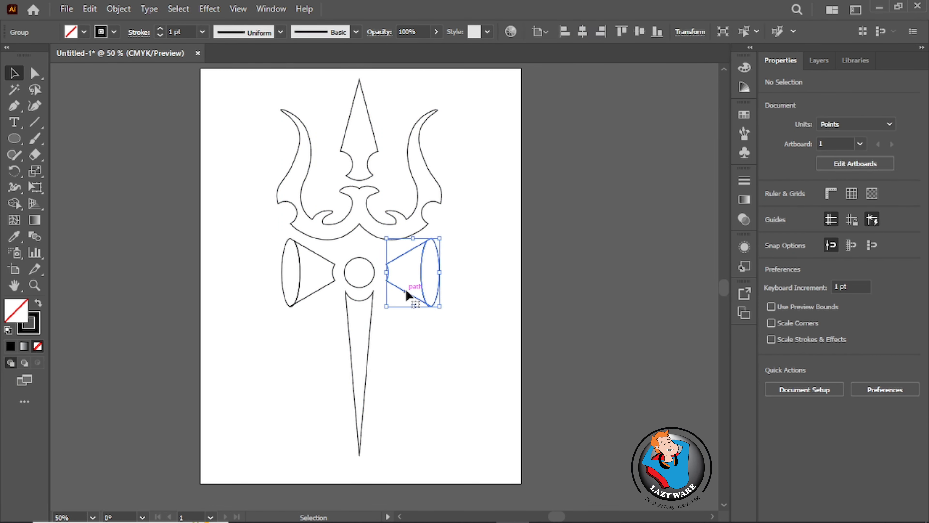
{"action": "key", "text": "Left"}
{"action": "key", "text": "Left"}
{"action": "key", "text": "Left"}
{"action": "key", "text": "Left"}
{"action": "key", "text": "Left"}
{"action": "key", "text": "Left"}
{"action": "key", "text": "Left"}
{"action": "key", "text": "Left"}
{"action": "key", "text": "Left"}
{"action": "key", "text": "Left"}
{"action": "key", "text": "Left"}
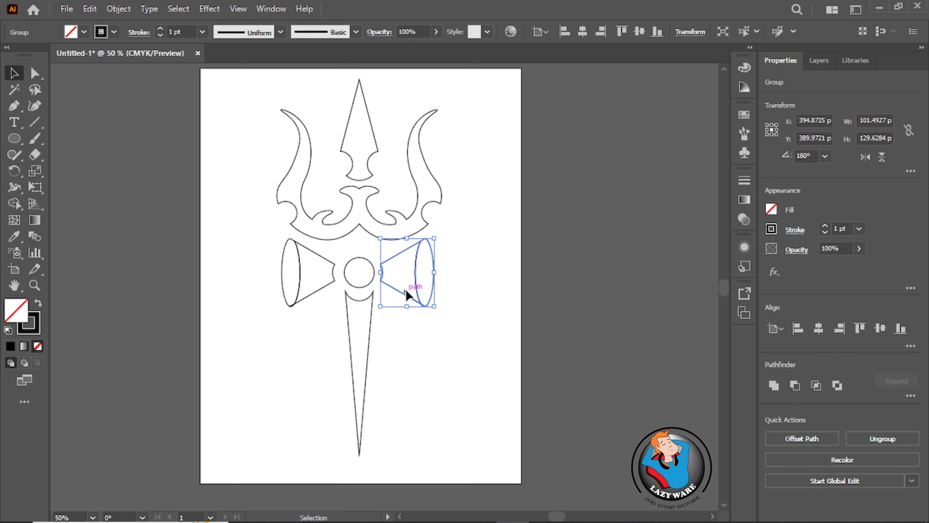
Nudge the left cone ornament 9 pt toward the centre circle.
{"action": "left_click", "coordinate": [324, 282]}
{"action": "key", "text": "Right"}
{"action": "key", "text": "Right"}
{"action": "key", "text": "Right"}
{"action": "key", "text": "Right"}
{"action": "key", "text": "Right"}
{"action": "key", "text": "Right"}
{"action": "key", "text": "Right"}
{"action": "key", "text": "Right"}
{"action": "key", "text": "Right"}
{"action": "left_click", "coordinate": [416, 346]}
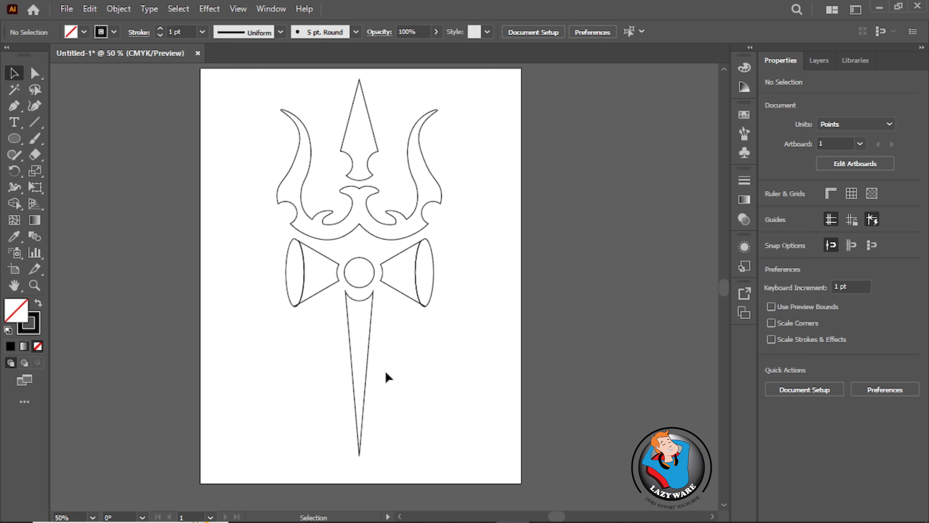
Lock both cone ornament groups in Layer 1 in preparation for drawing with the Line Segment tool.
{"action": "left_click", "coordinate": [35, 122]}
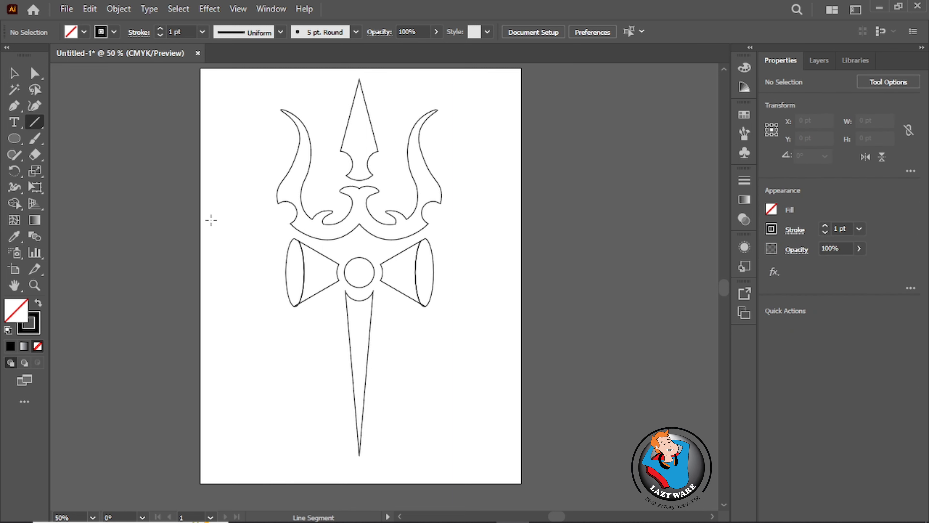
{"action": "left_click", "coordinate": [819, 60]}
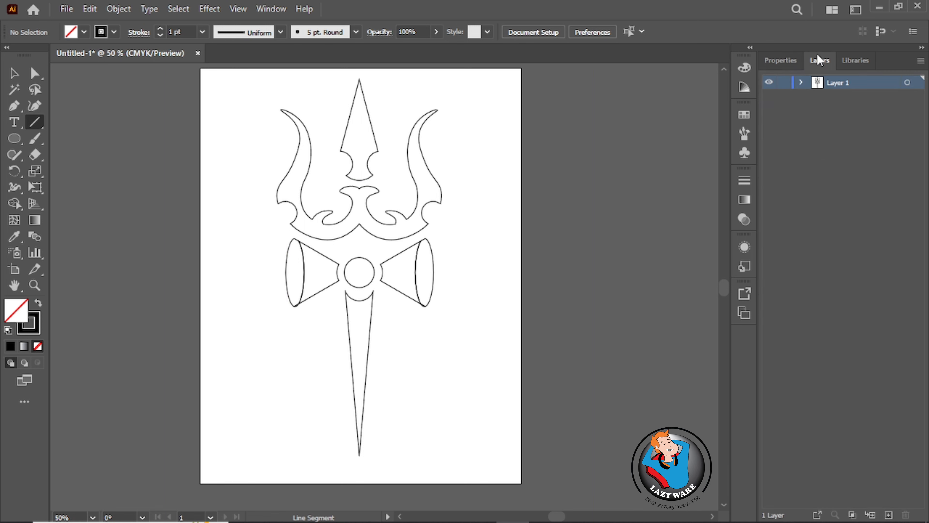
{"action": "left_click", "coordinate": [800, 83]}
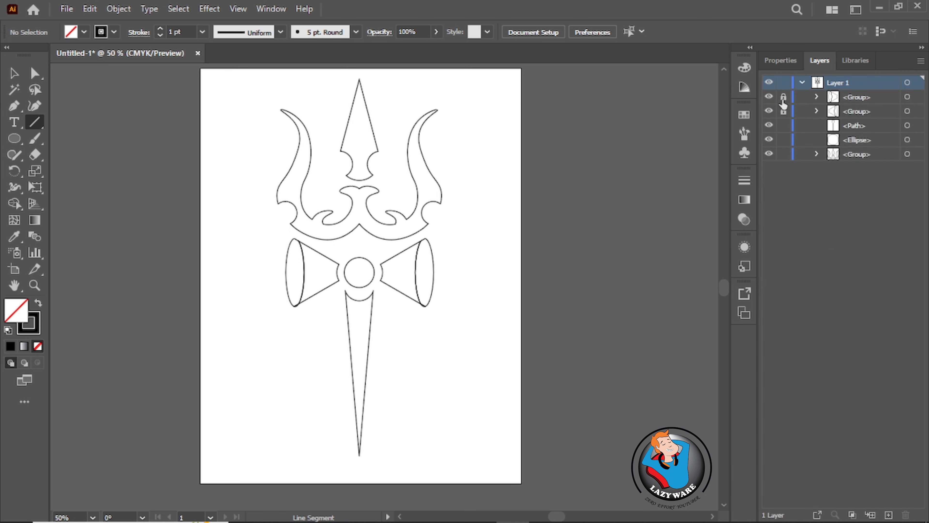
{"action": "left_click", "coordinate": [784, 111]}
Draw a lattice of crossing diagonal lines across the left cone's body and delete its horizontal middle line.
{"action": "left_click_drag", "start_coordinate": [300, 242], "coordinate": [339, 281]}
{"action": "mouse_move", "coordinate": [299, 303]}
{"action": "left_mouse_down"}
{"action": "mouse_move", "coordinate": [339, 264]}
{"action": "mouse_move", "coordinate": [337, 272]}
{"action": "mouse_move", "coordinate": [328, 287]}
{"action": "mouse_move", "coordinate": [318, 274]}
{"action": "mouse_move", "coordinate": [331, 261]}
{"action": "mouse_move", "coordinate": [312, 264]}
{"action": "mouse_move", "coordinate": [324, 255]}
{"action": "mouse_move", "coordinate": [314, 250]}
{"action": "left_mouse_up"}
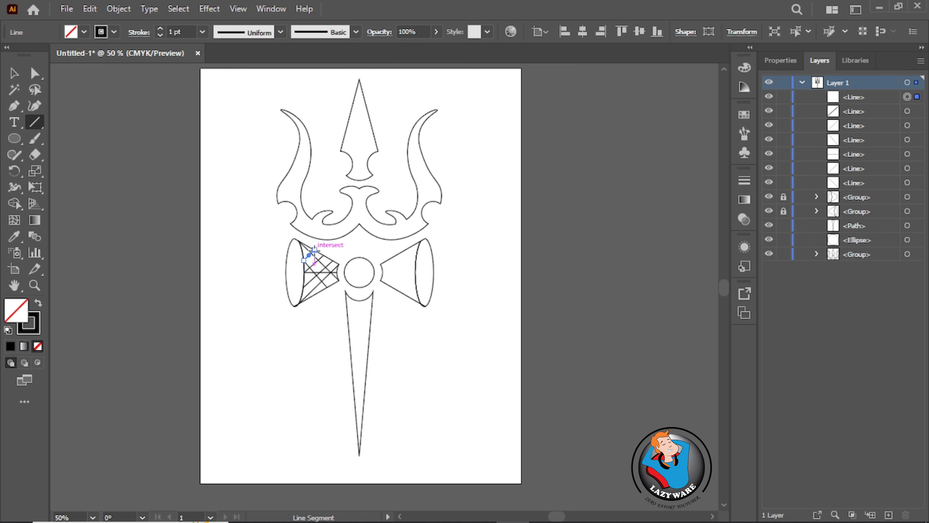
{"action": "left_click_drag", "start_coordinate": [314, 288], "coordinate": [309, 298]}
{"action": "key", "text": "v"}
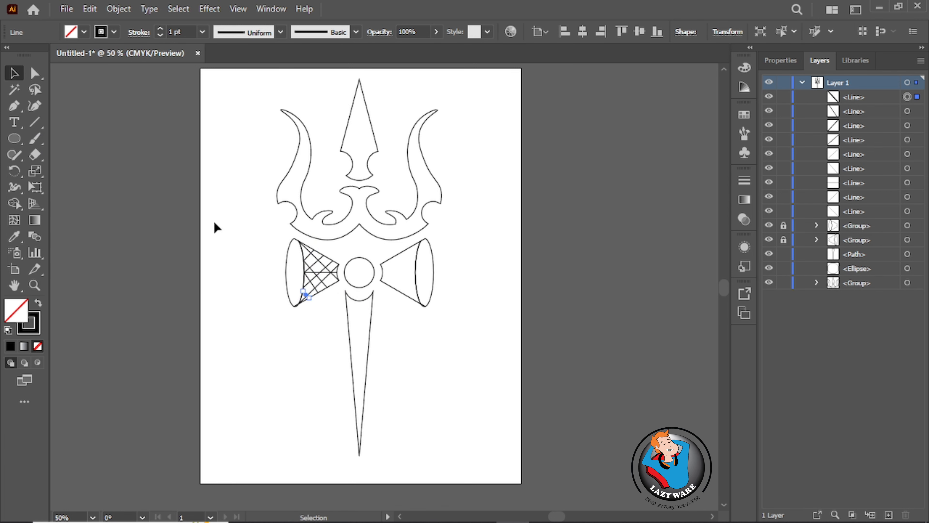
{"action": "key", "text": "Delete"}
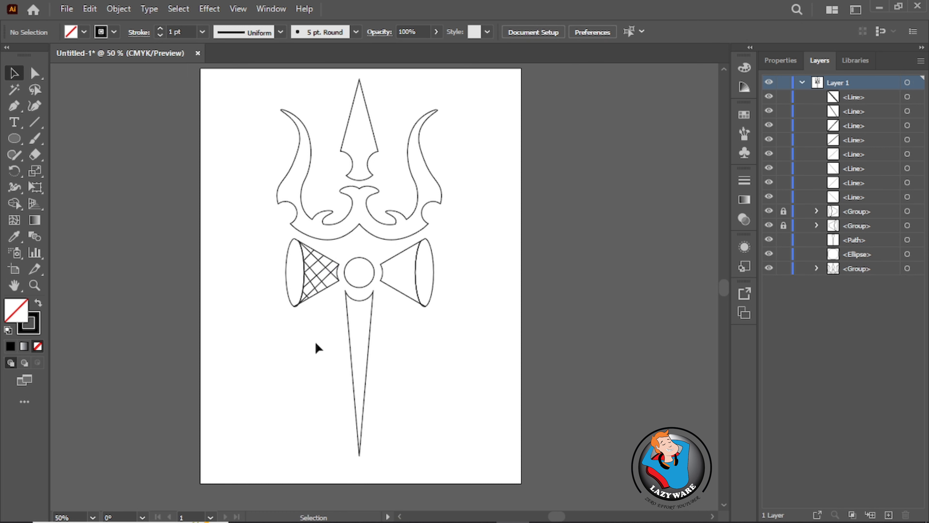
Duplicate the left cone's lattice lines onto the right cone, flip them horizontally and fit them within its body.
{"action": "mouse_move", "coordinate": [307, 335]}
{"action": "left_mouse_down"}
{"action": "mouse_move", "coordinate": [317, 257]}
{"action": "mouse_move", "coordinate": [408, 282]}
{"action": "left_mouse_up"}
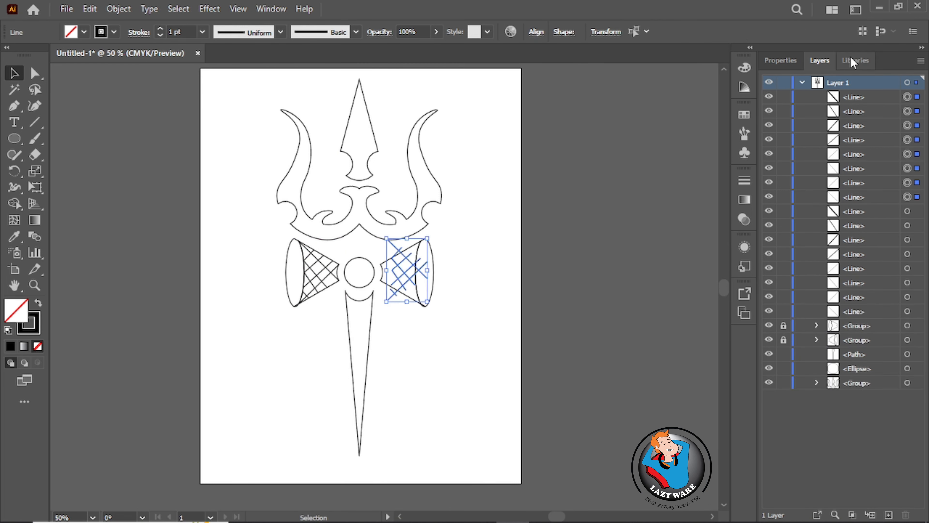
{"action": "left_click", "coordinate": [779, 66]}
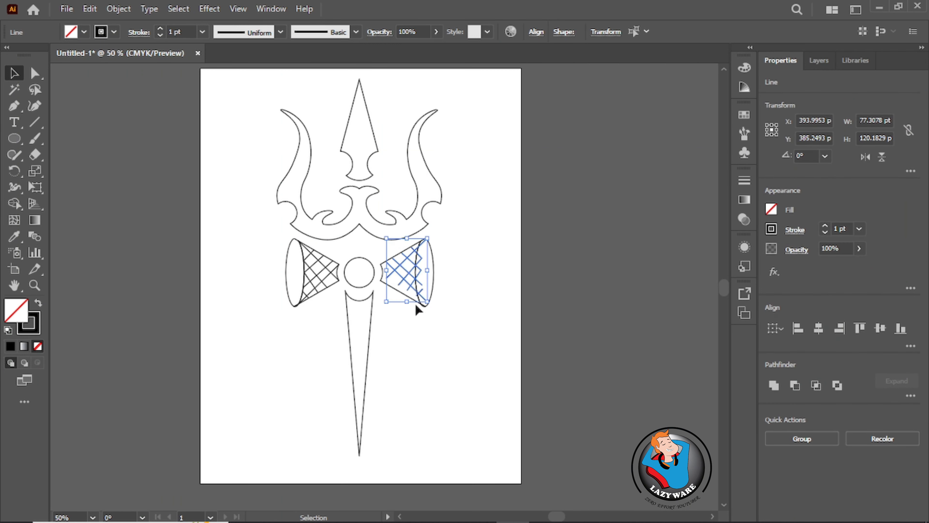
{"action": "left_click_drag", "start_coordinate": [414, 314], "coordinate": [422, 245]}
{"action": "mouse_move", "coordinate": [441, 320]}
{"action": "left_mouse_down"}
{"action": "mouse_move", "coordinate": [380, 250]}
{"action": "mouse_move", "coordinate": [374, 285]}
{"action": "mouse_move", "coordinate": [405, 280]}
{"action": "mouse_move", "coordinate": [391, 282]}
{"action": "left_mouse_up"}
{"action": "left_click", "coordinate": [415, 348]}
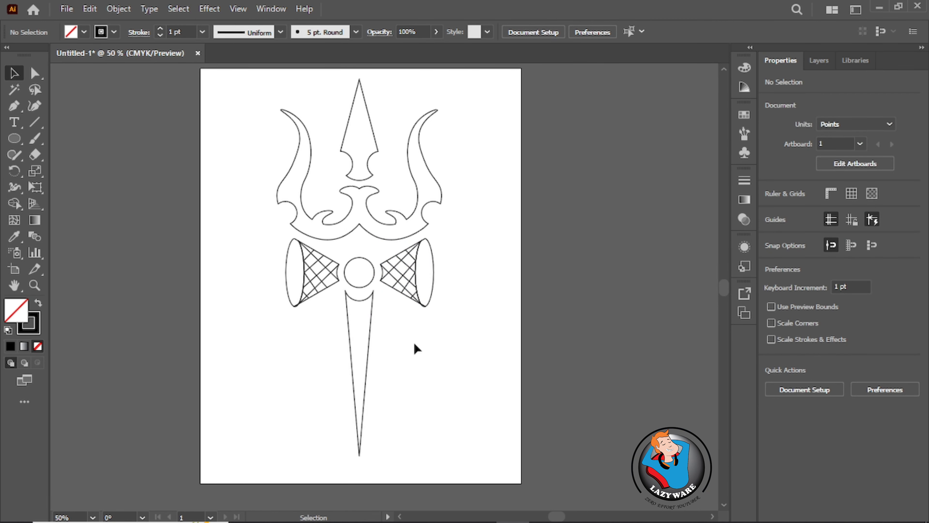
Unlock both cone ornament groups and fill the trident's central spearhead with black.
{"action": "left_click", "coordinate": [819, 60]}
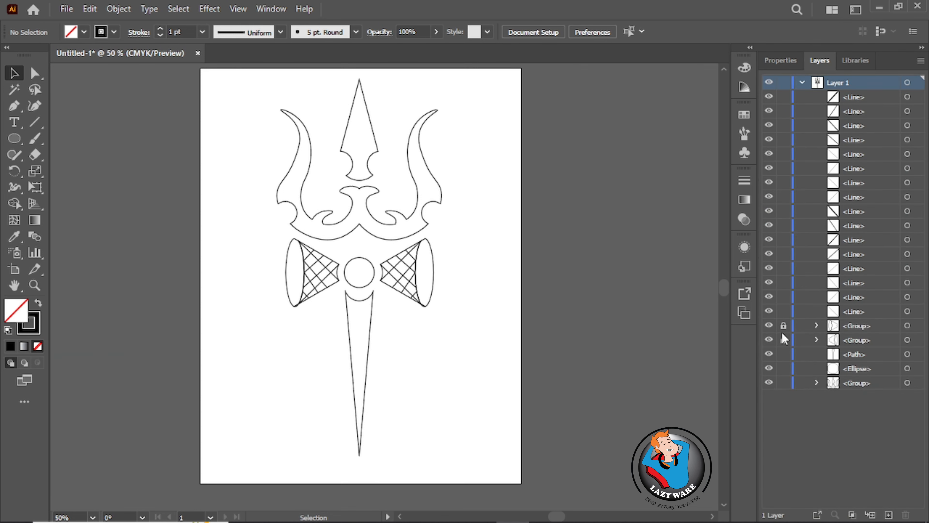
{"action": "double_click", "coordinate": [364, 156]}
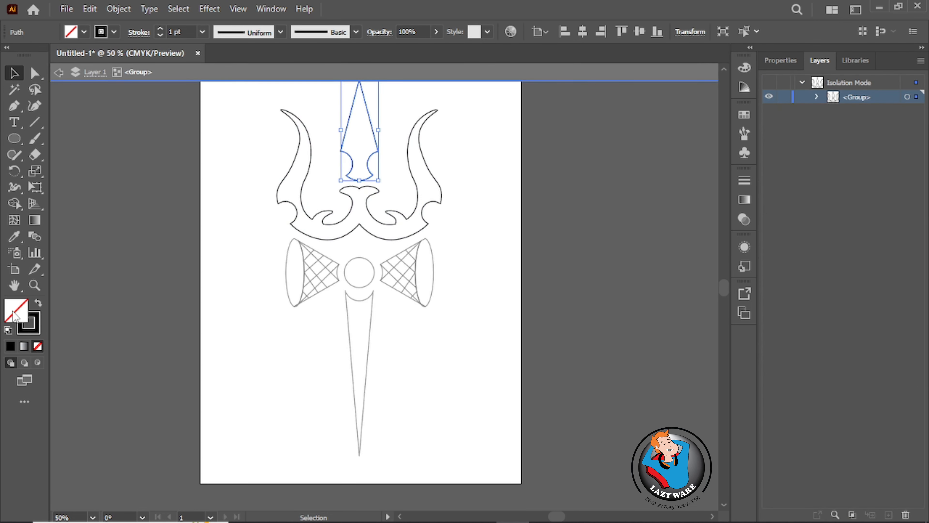
{"action": "left_click", "coordinate": [14, 348]}
{"action": "double_click", "coordinate": [415, 394]}
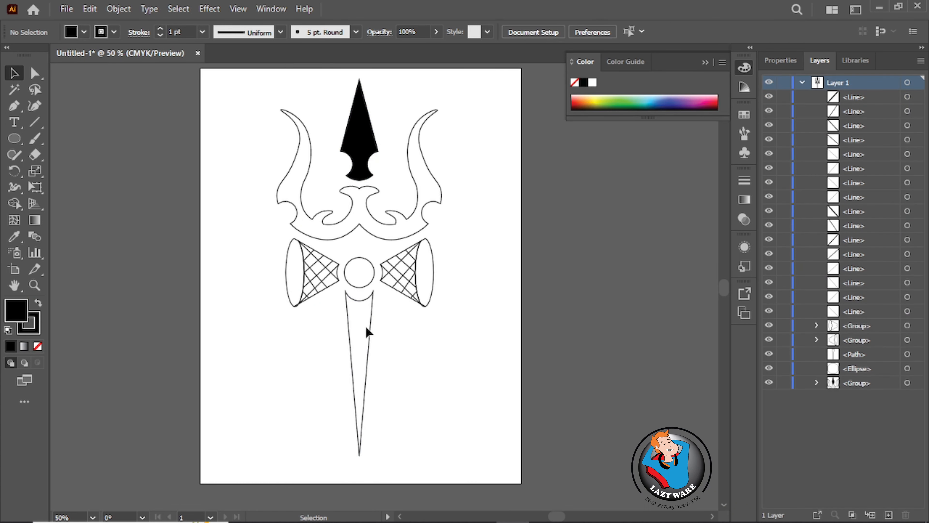
Fill the tapered shaft below the centre circle with black.
{"action": "double_click", "coordinate": [365, 328]}
{"action": "left_click", "coordinate": [11, 346]}
{"action": "double_click", "coordinate": [462, 342]}
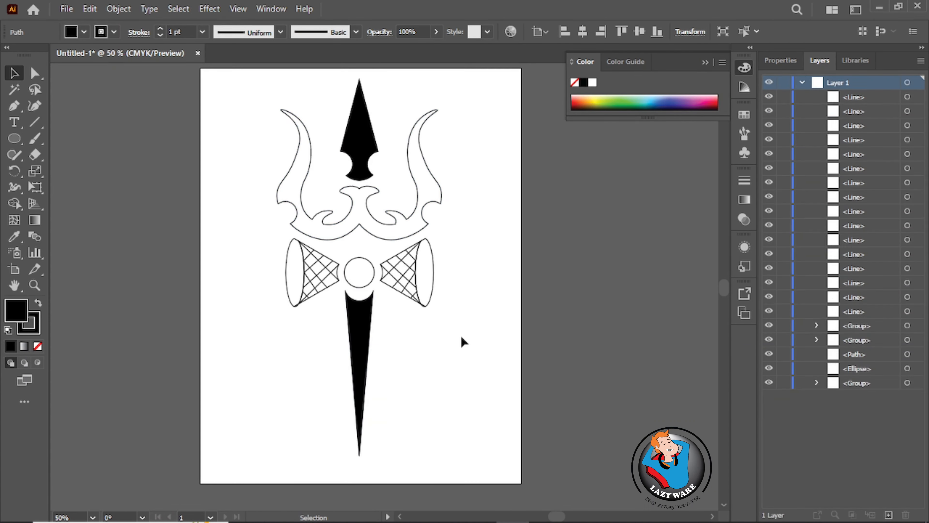
Fill the curved, two-pronged part of the trident head with red, using colour D60F00.
{"action": "double_click", "coordinate": [372, 238]}
{"action": "left_click", "coordinate": [585, 99]}
{"action": "left_click", "coordinate": [575, 104]}
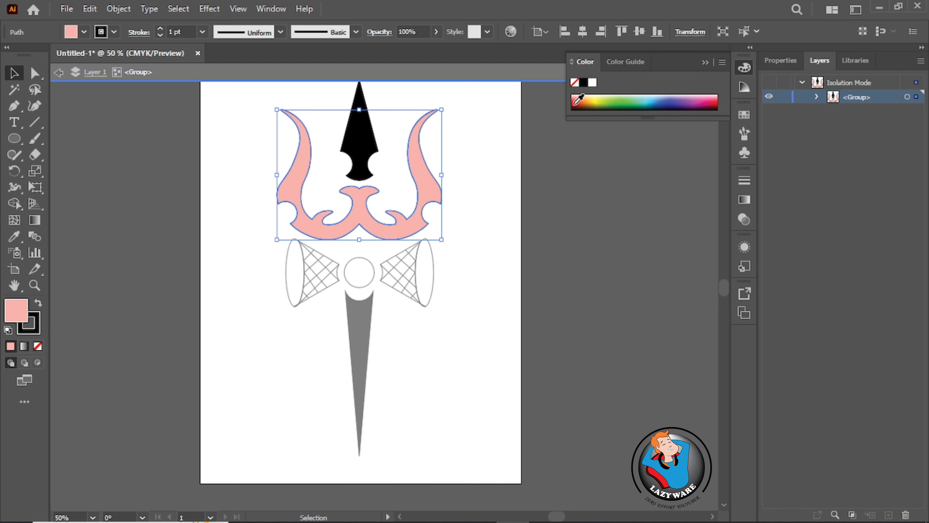
{"action": "double_click", "coordinate": [10, 318]}
{"action": "left_click_drag", "start_coordinate": [406, 190], "coordinate": [465, 191]}
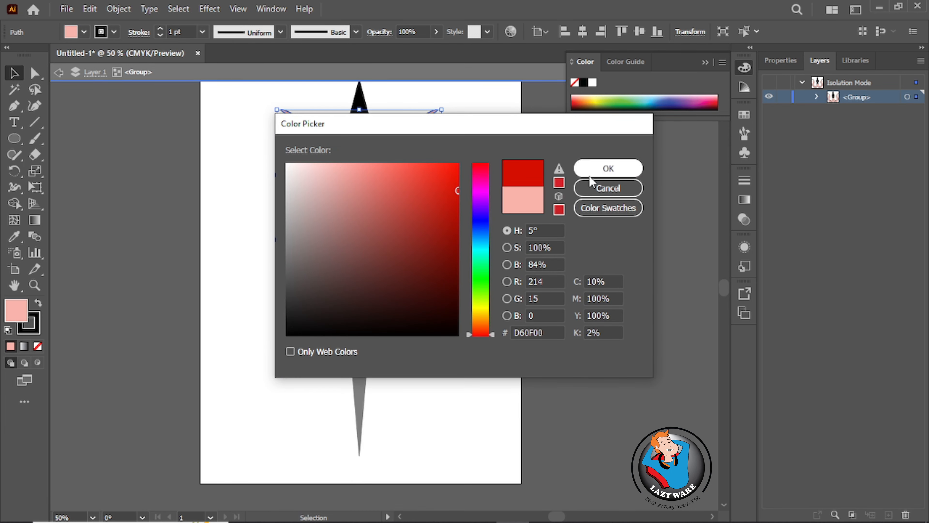
{"action": "left_click", "coordinate": [594, 173]}
{"action": "double_click", "coordinate": [482, 220]}
Fill the centre circle with bright yellow.
{"action": "double_click", "coordinate": [370, 283]}
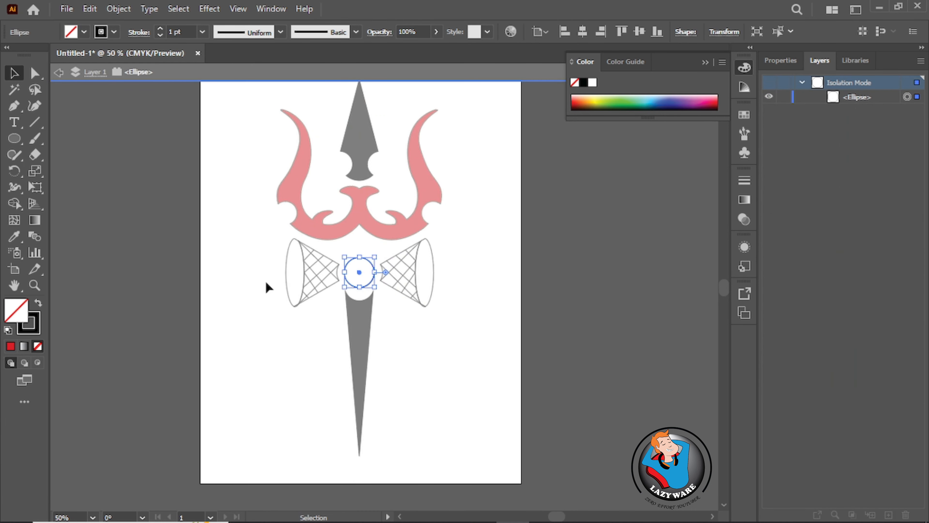
{"action": "left_click", "coordinate": [600, 98]}
{"action": "double_click", "coordinate": [169, 147]}
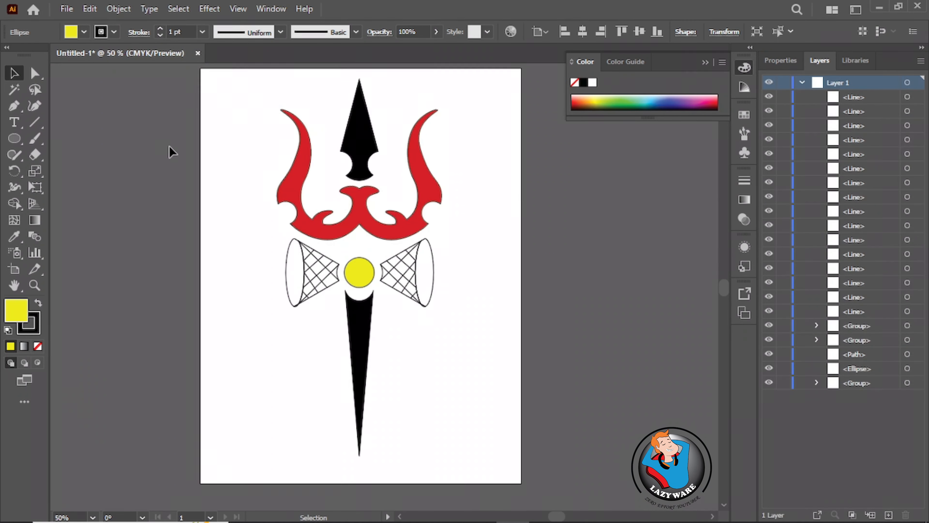
{"action": "double_click", "coordinate": [305, 264]}
{"action": "double_click", "coordinate": [241, 262]}
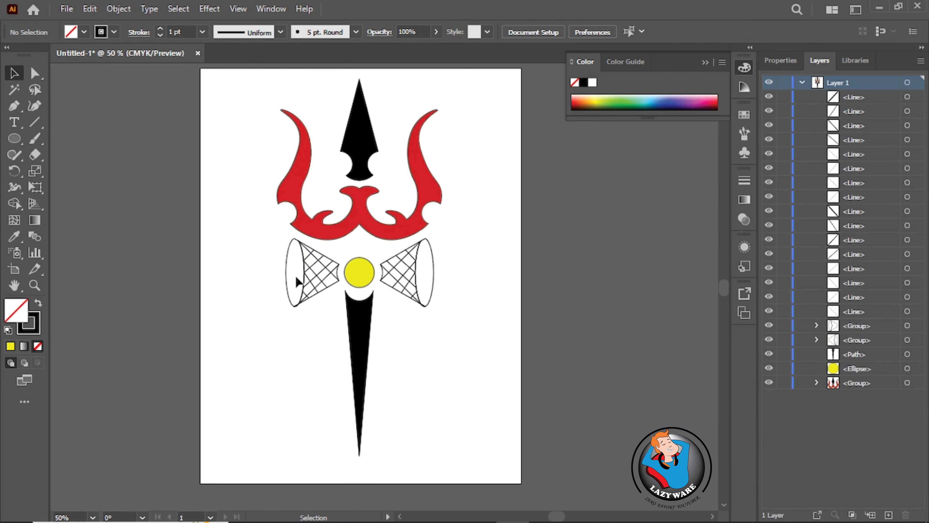
{"action": "left_click_drag", "start_coordinate": [285, 277], "coordinate": [318, 287]}
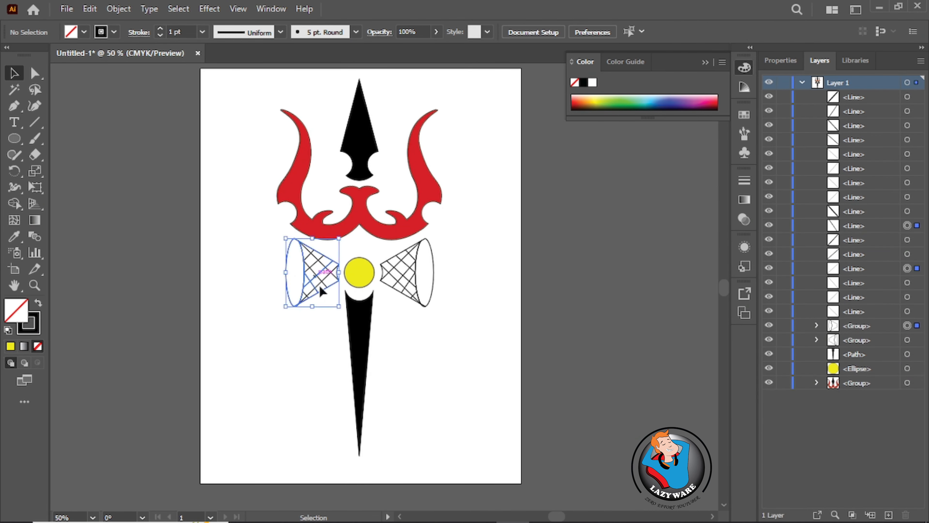
{"action": "left_click", "coordinate": [297, 297]}
Select the ellipse path inside the left cone's group and fill it with a pale yellow of hue 48°.
{"action": "left_click", "coordinate": [816, 325]}
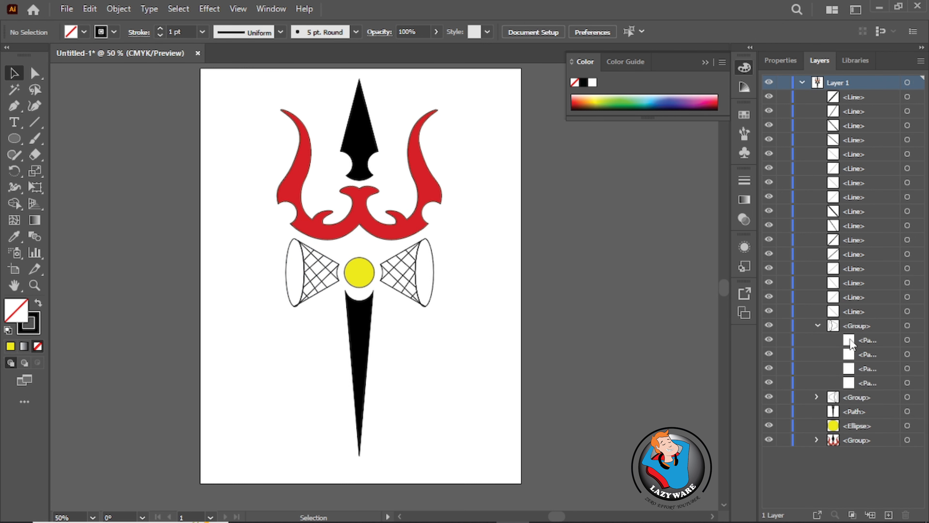
{"action": "left_click", "coordinate": [908, 354]}
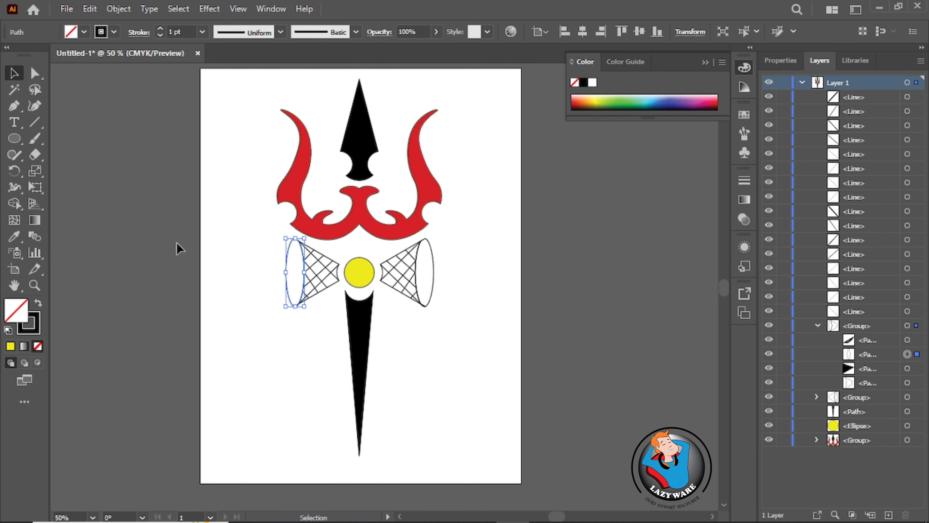
{"action": "double_click", "coordinate": [16, 310]}
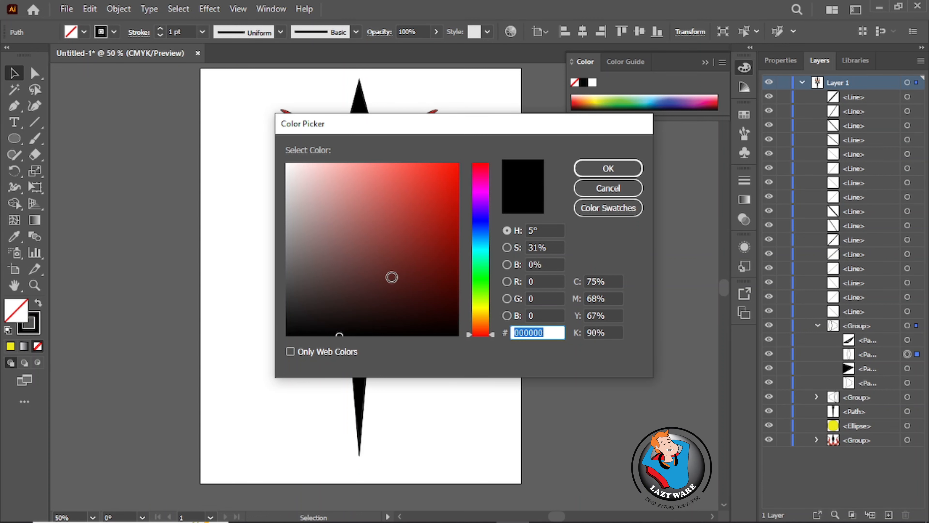
{"action": "left_click_drag", "start_coordinate": [350, 214], "coordinate": [351, 215]}
{"action": "left_click_drag", "start_coordinate": [481, 326], "coordinate": [483, 314]}
{"action": "left_click", "coordinate": [341, 163]}
{"action": "left_click", "coordinate": [609, 169]}
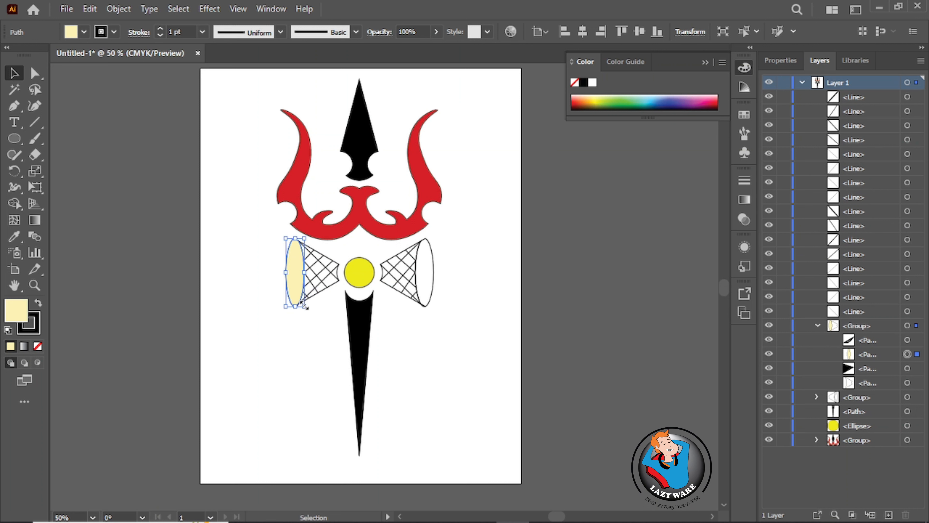
Duplicate the left cone's pale yellow ellipse in place, shrink the copy to a small central oval and fill it with black.
{"action": "key", "text": "ctrl+c"}
{"action": "key", "text": "ctrl+f"}
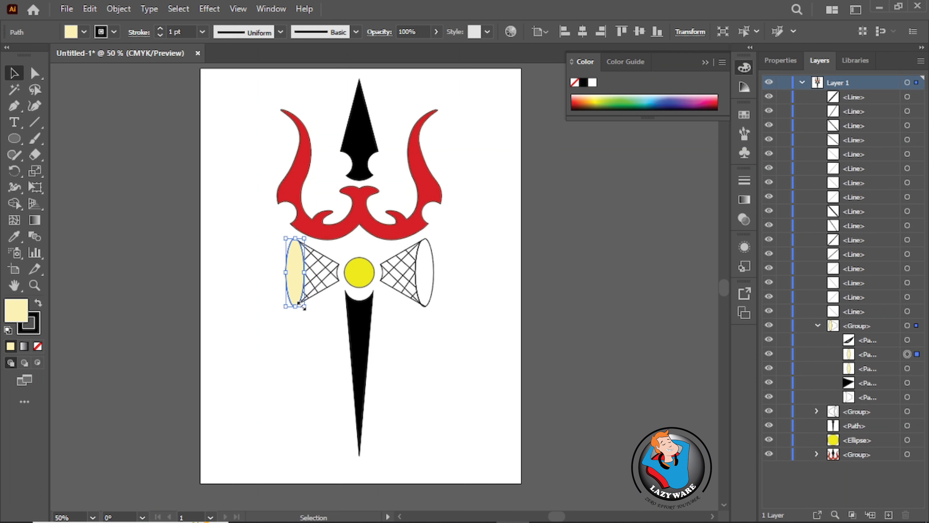
{"action": "left_click_drag", "start_coordinate": [303, 307], "coordinate": [289, 341]}
{"action": "double_click", "coordinate": [17, 310]}
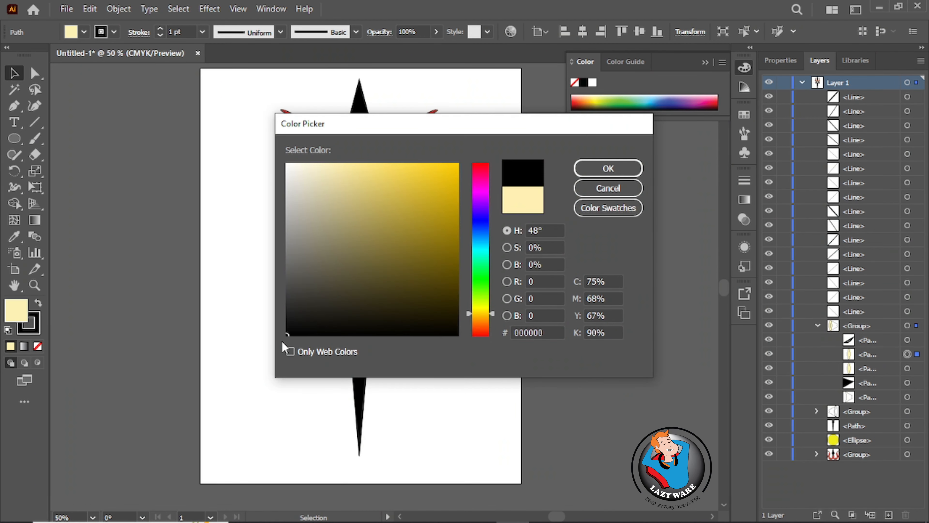
{"action": "left_click", "coordinate": [609, 168]}
{"action": "left_click", "coordinate": [155, 203]}
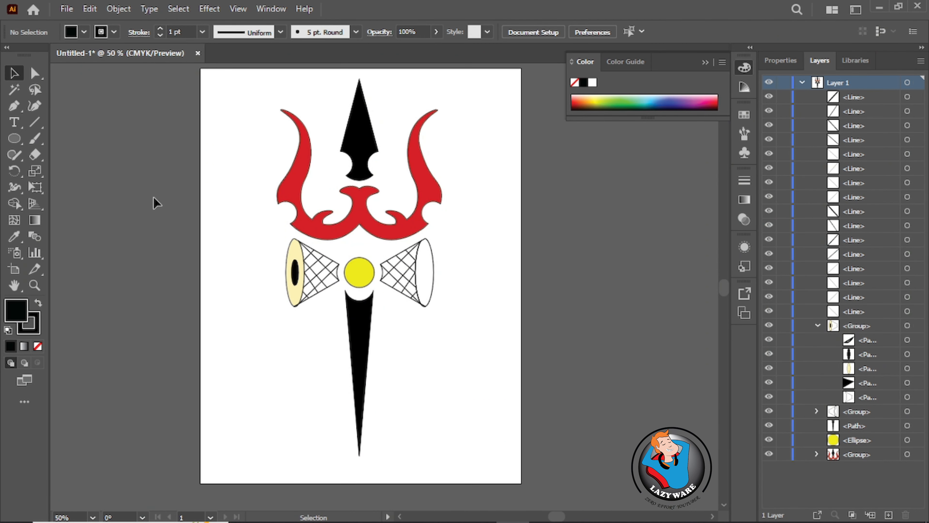
Fill the left cone's body path, behind the lattice cords, with brown A36100.
{"action": "double_click", "coordinate": [324, 293]}
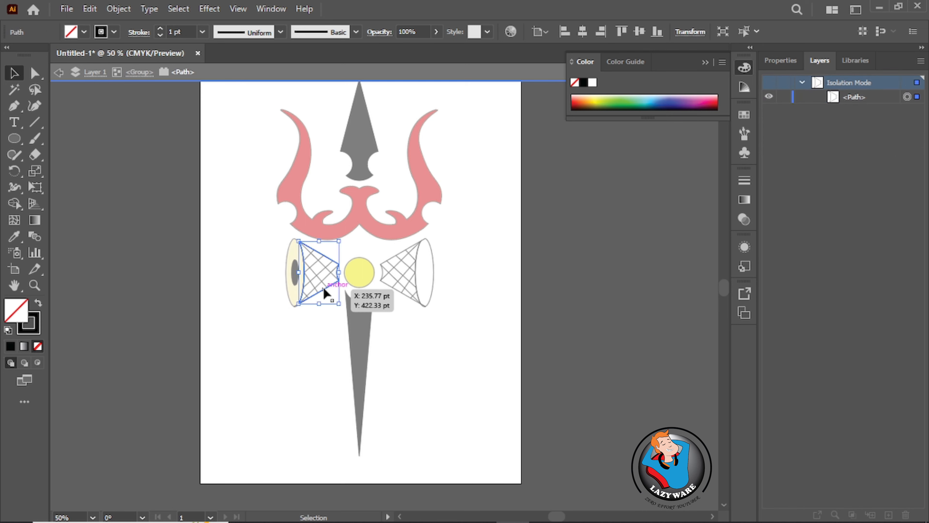
{"action": "double_click", "coordinate": [16, 310]}
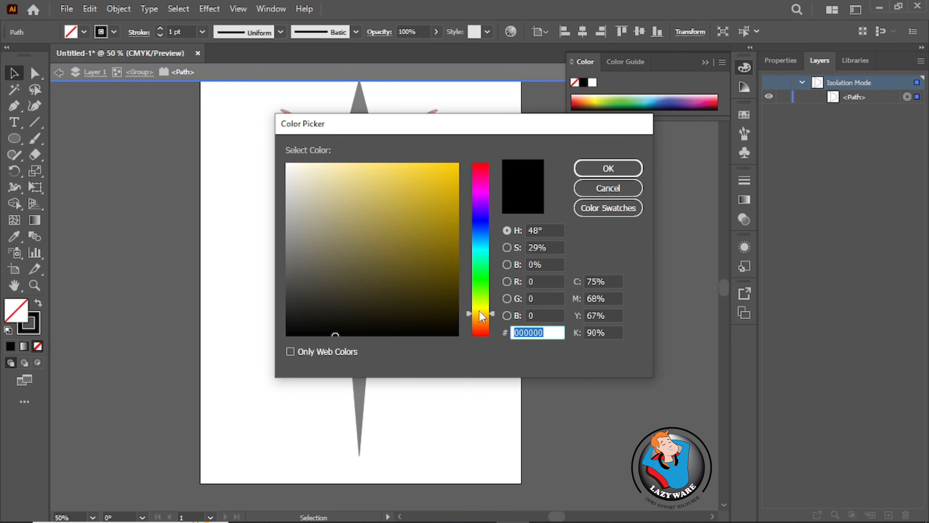
{"action": "left_click_drag", "start_coordinate": [481, 316], "coordinate": [481, 322]}
{"action": "left_click_drag", "start_coordinate": [400, 235], "coordinate": [446, 193]}
{"action": "left_click", "coordinate": [614, 174]}
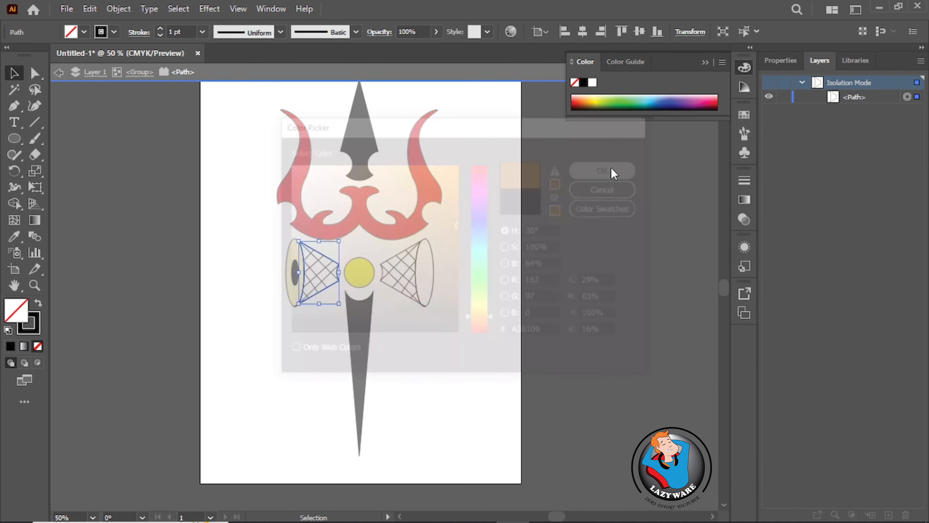
{"action": "double_click", "coordinate": [477, 315]}
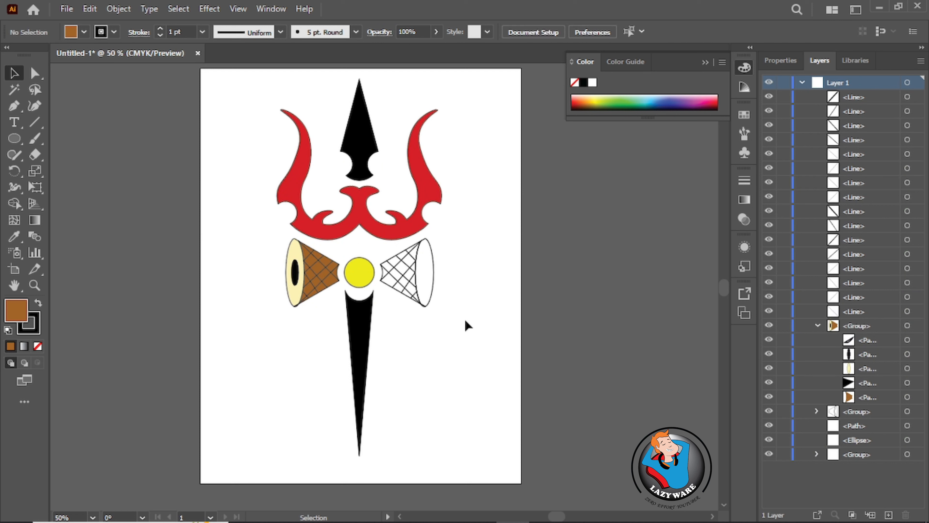
Isolate the right cone's group and fill its body with the brown sampled from the left cone using the Eyedropper.
{"action": "double_click", "coordinate": [409, 293]}
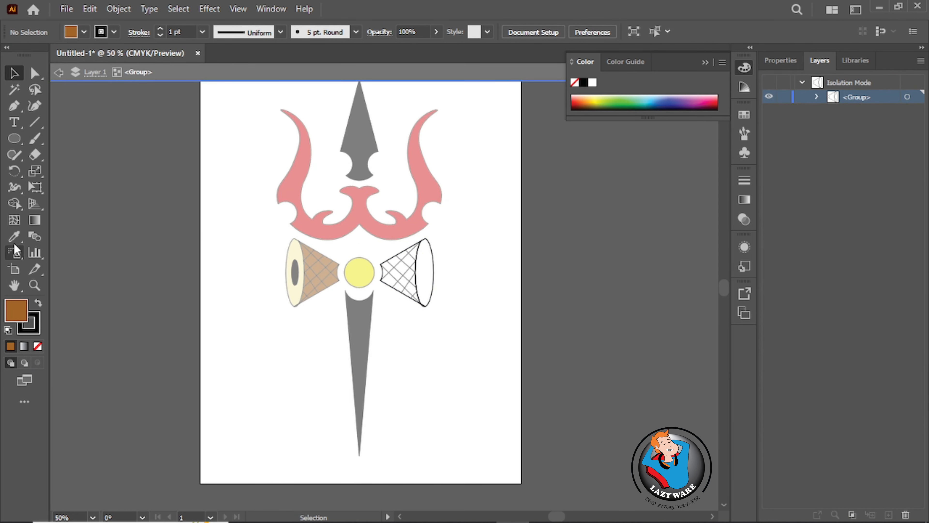
{"action": "left_click", "coordinate": [404, 289]}
{"action": "key", "text": "i"}
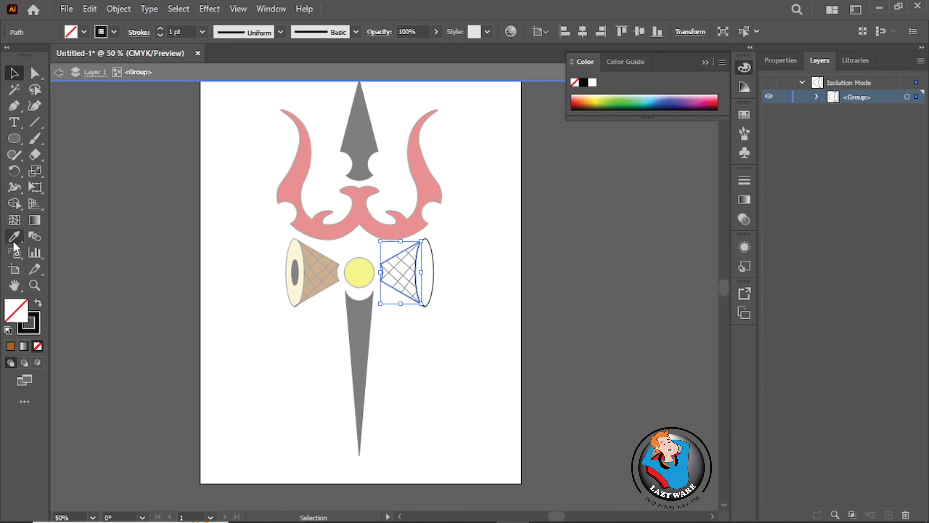
{"action": "left_click", "coordinate": [330, 279]}
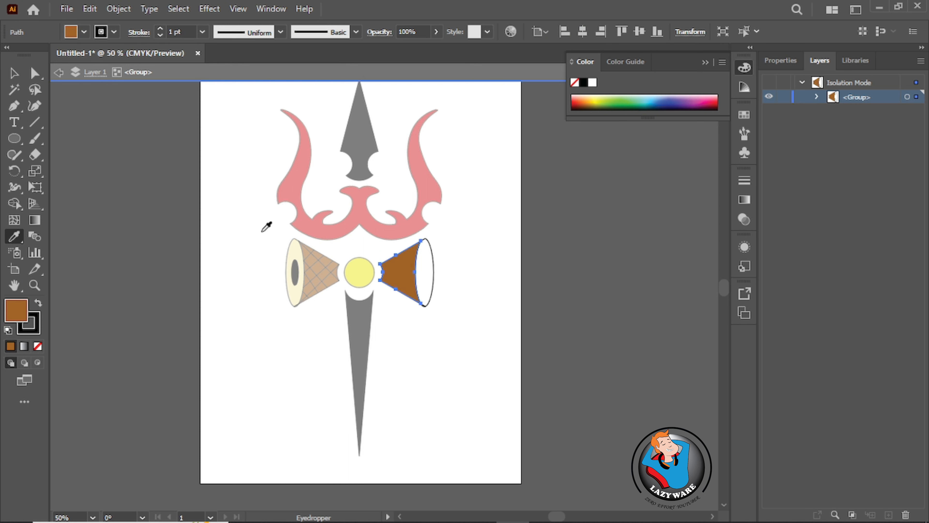
Fill the right cone's end ellipse with the pale yellow sampled from the left ellipse and leave isolation mode.
{"action": "left_click", "coordinate": [427, 266], "text": "ctrl"}
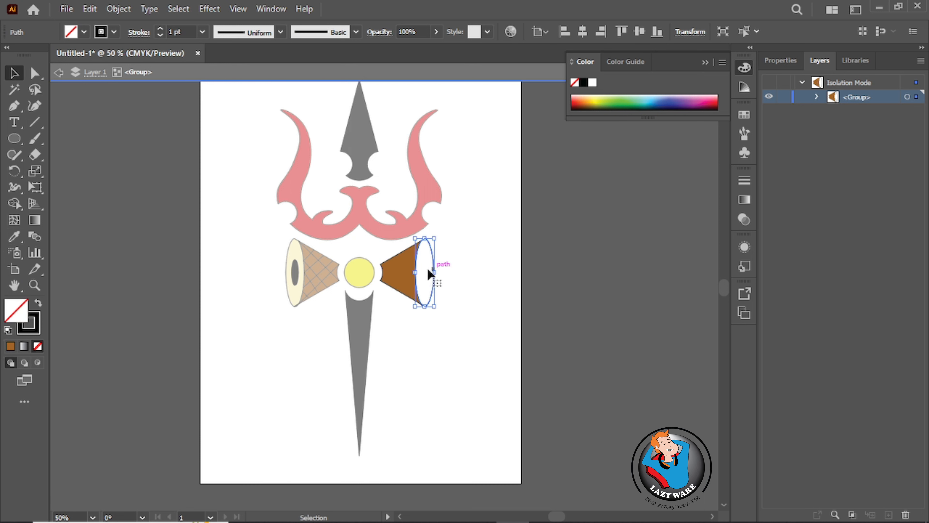
{"action": "left_click", "coordinate": [296, 251]}
{"action": "key", "text": "v"}
{"action": "double_click", "coordinate": [240, 259]}
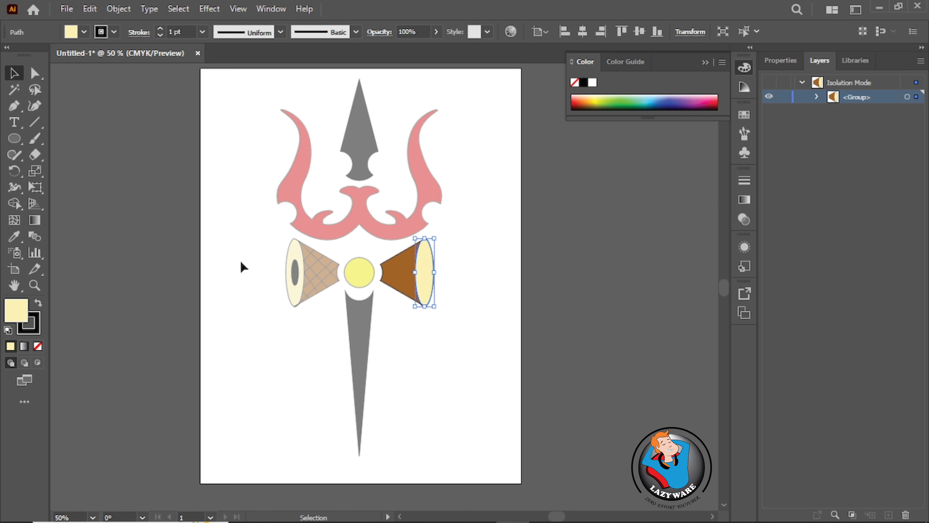
Duplicate the right cone's end ellipse in place, shrink the copy to a small central oval and fill it with black 000000.
{"action": "double_click", "coordinate": [428, 307]}
{"action": "double_click", "coordinate": [429, 302]}
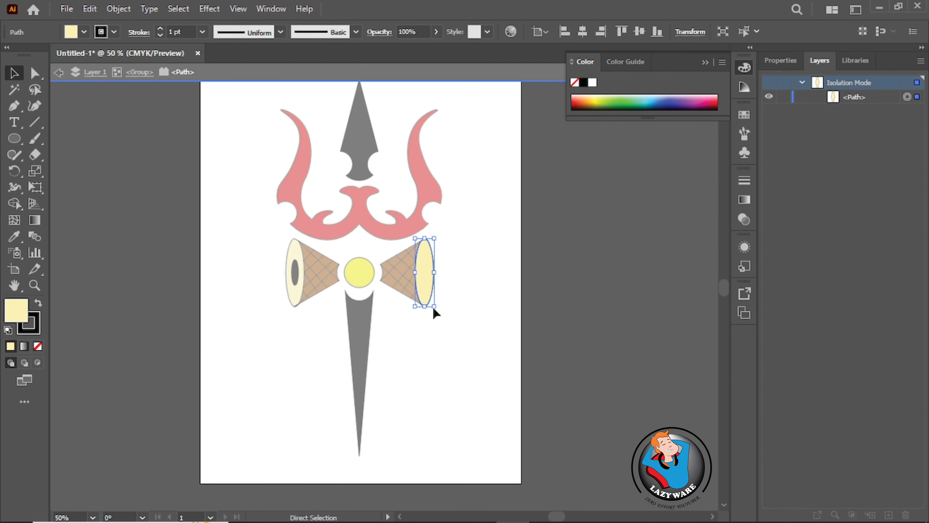
{"action": "left_click_drag", "start_coordinate": [431, 307], "coordinate": [429, 290]}
{"action": "double_click", "coordinate": [16, 311]}
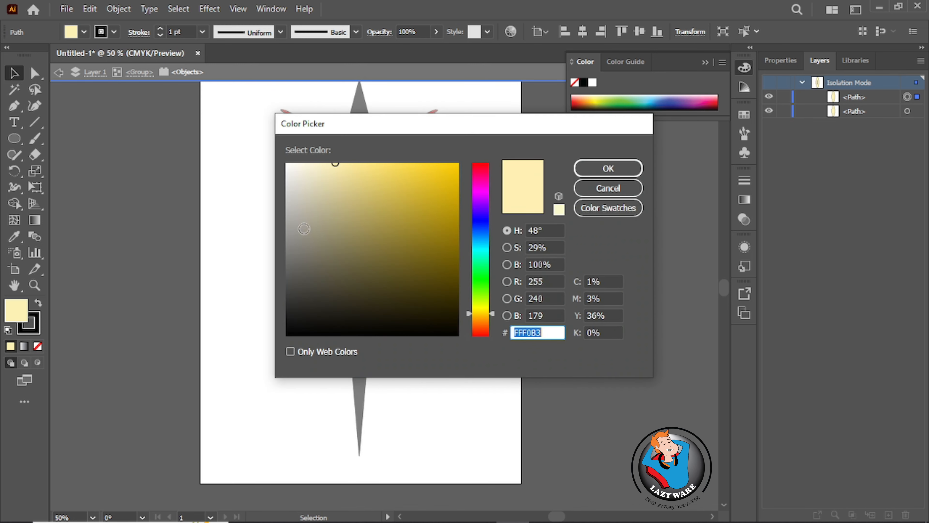
{"action": "type", "text": "000000"}
{"action": "left_click", "coordinate": [608, 167]}
{"action": "double_click", "coordinate": [512, 230]}
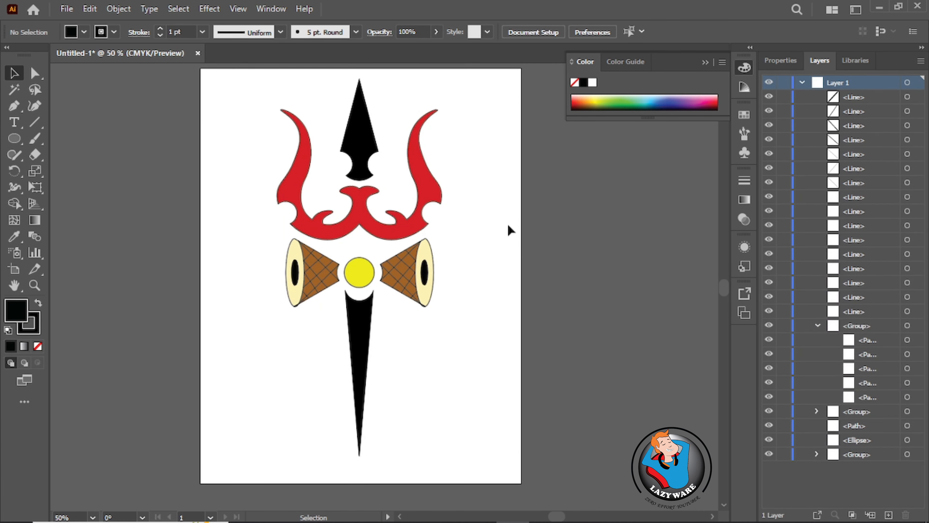
{"action": "left_click", "coordinate": [706, 62]}
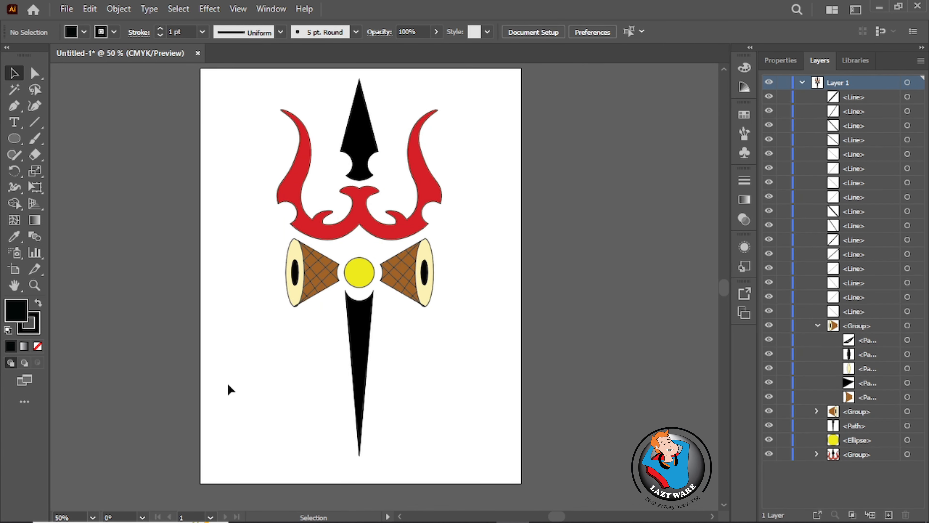